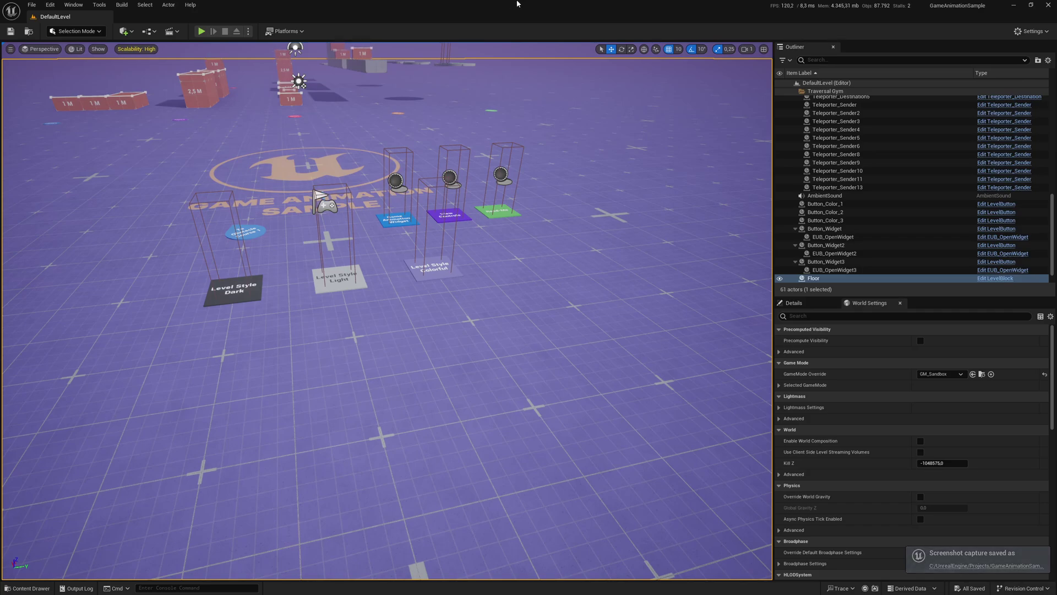
# Browse SCK_Casual01 > Models > Premade_Characters and inspect the MESH_PC_01 and MESH_PC_03 meshes
pyautogui.press('f')
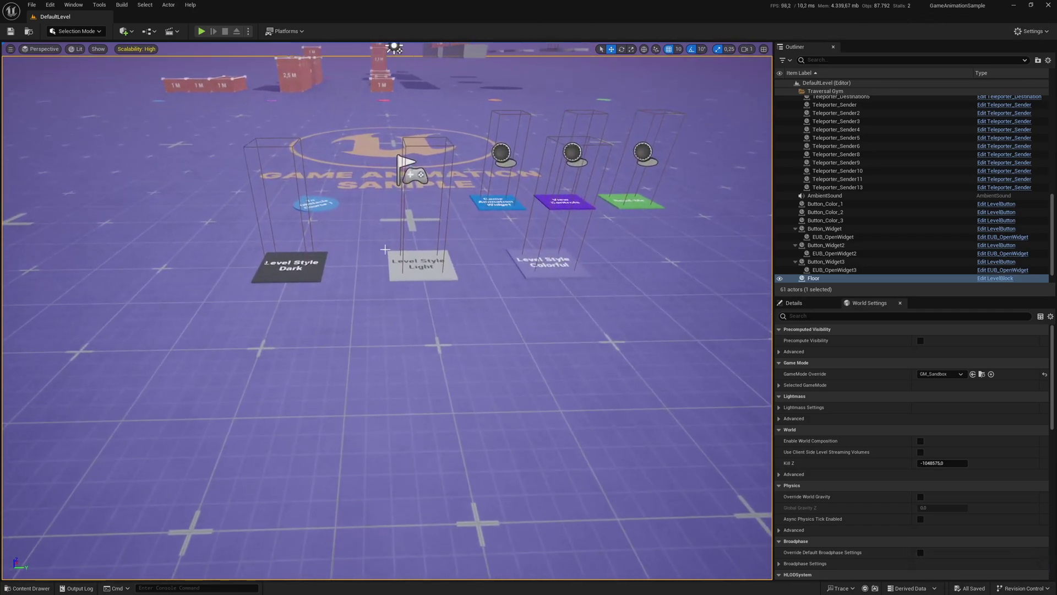
pyautogui.click(26, 588)
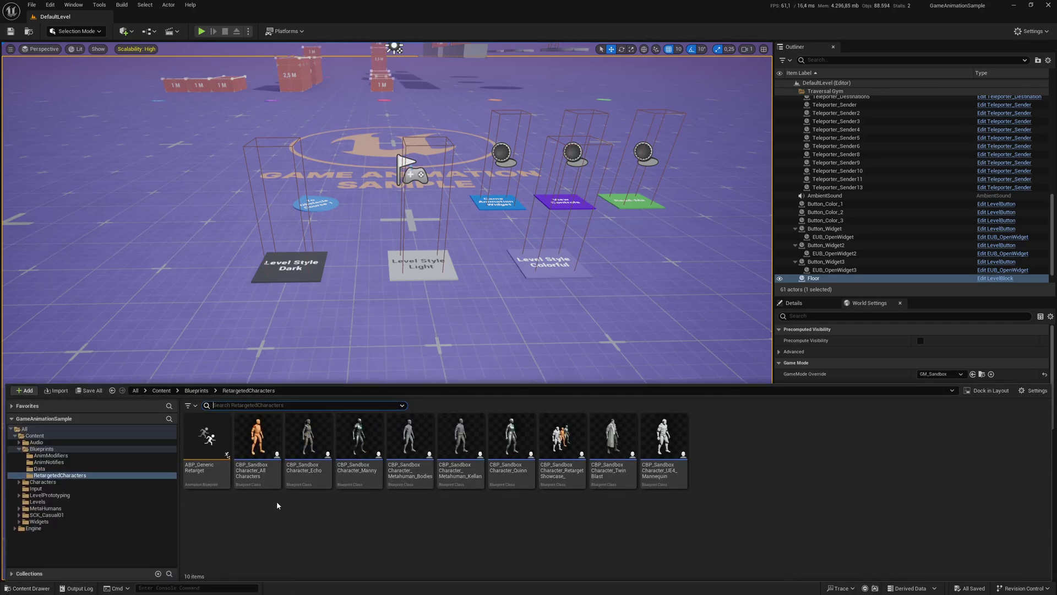
pyautogui.click(187, 391)
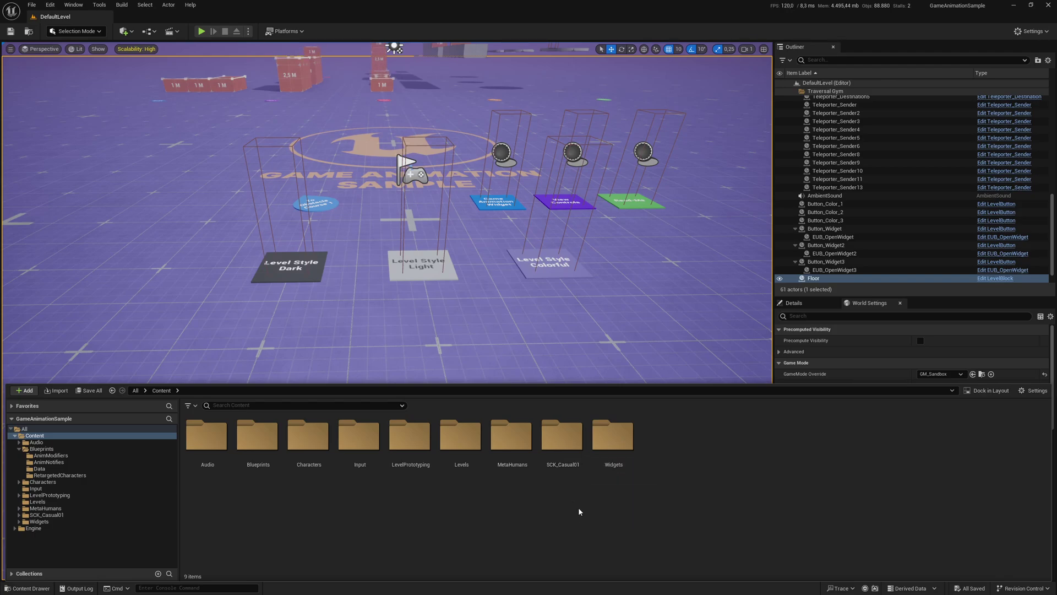
pyautogui.doubleClick(561, 435)
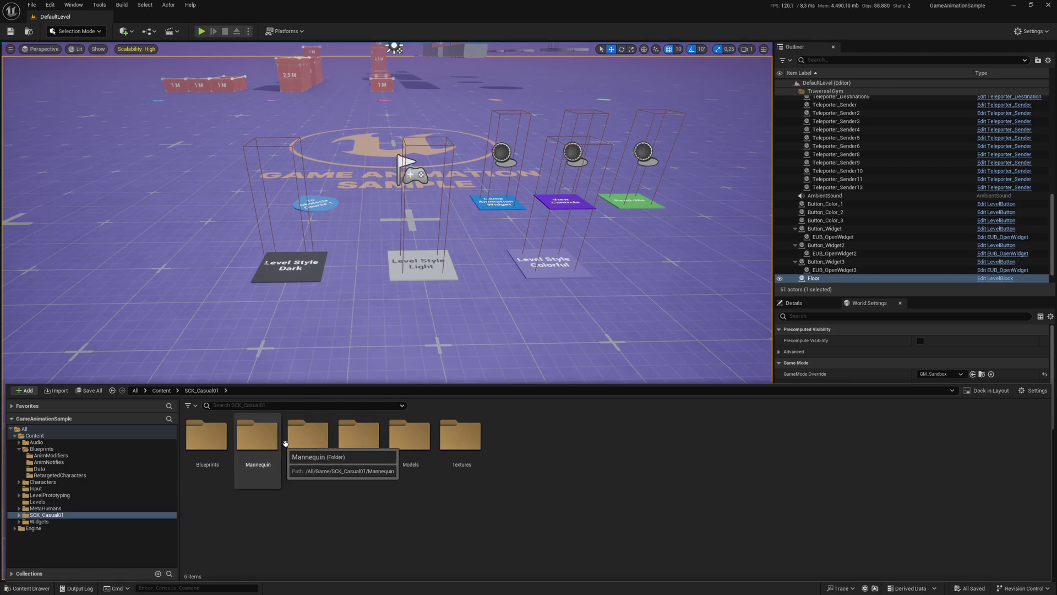
pyautogui.doubleClick(409, 435)
pyautogui.click(257, 434)
pyautogui.doubleClick(259, 432)
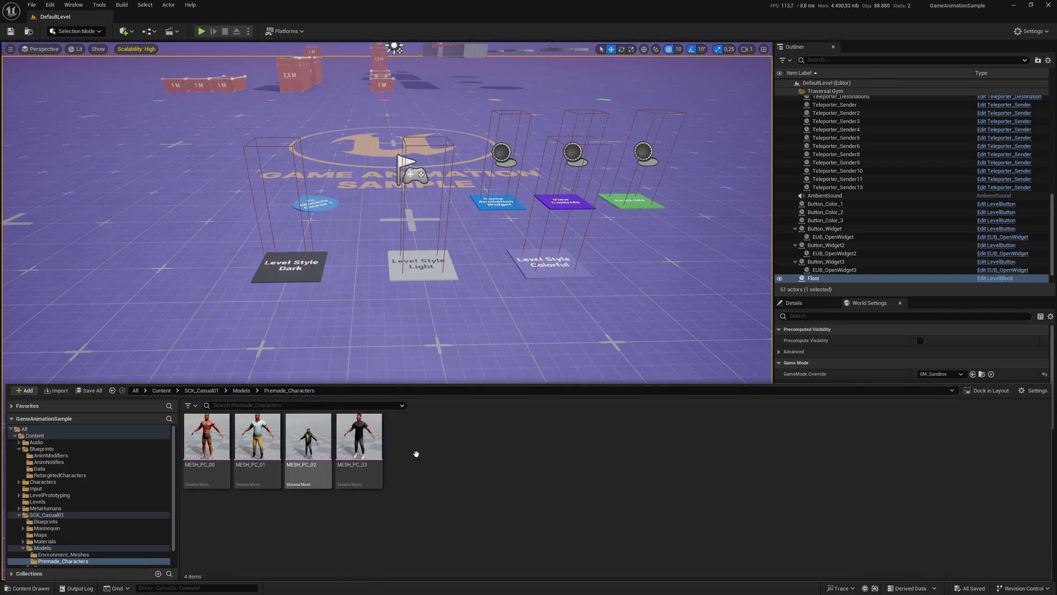
pyautogui.click(250, 452)
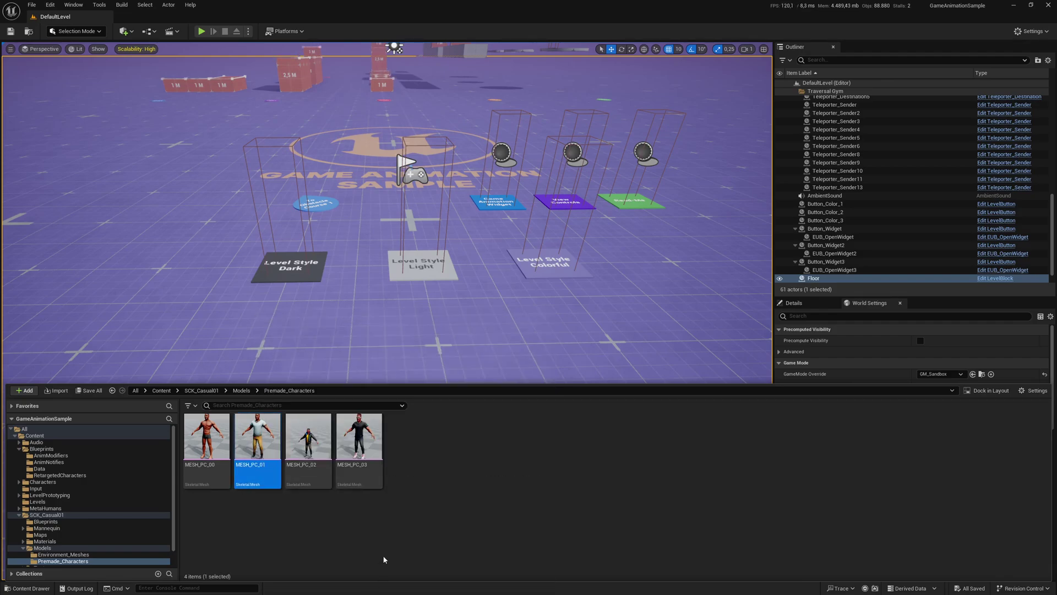
pyautogui.click(358, 440)
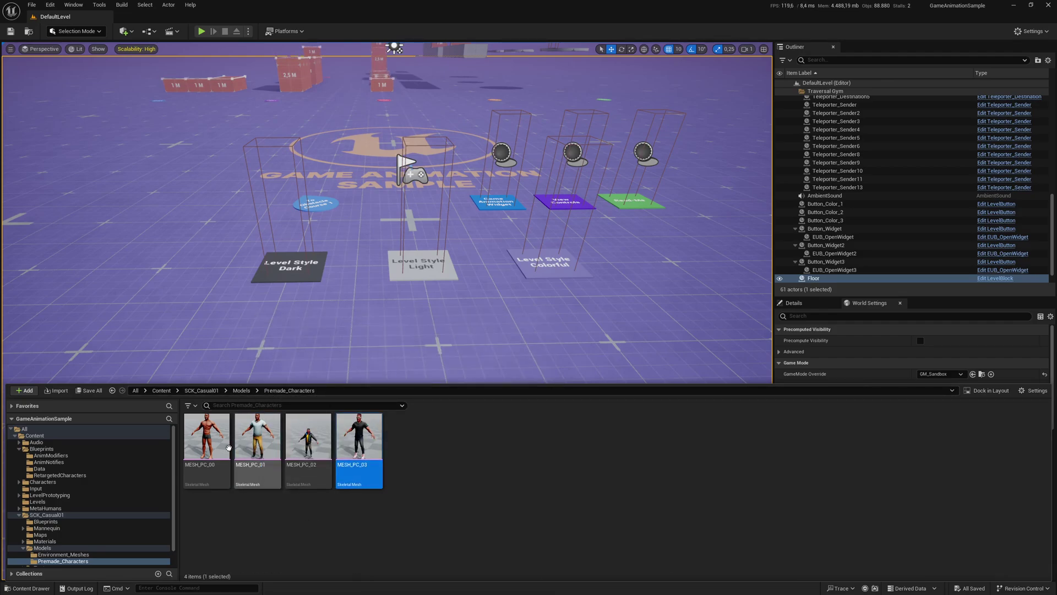
# Browse to Characters > UEFN_Mannequin > Animations > Idle to view the nine idle sequences
pyautogui.click(161, 390)
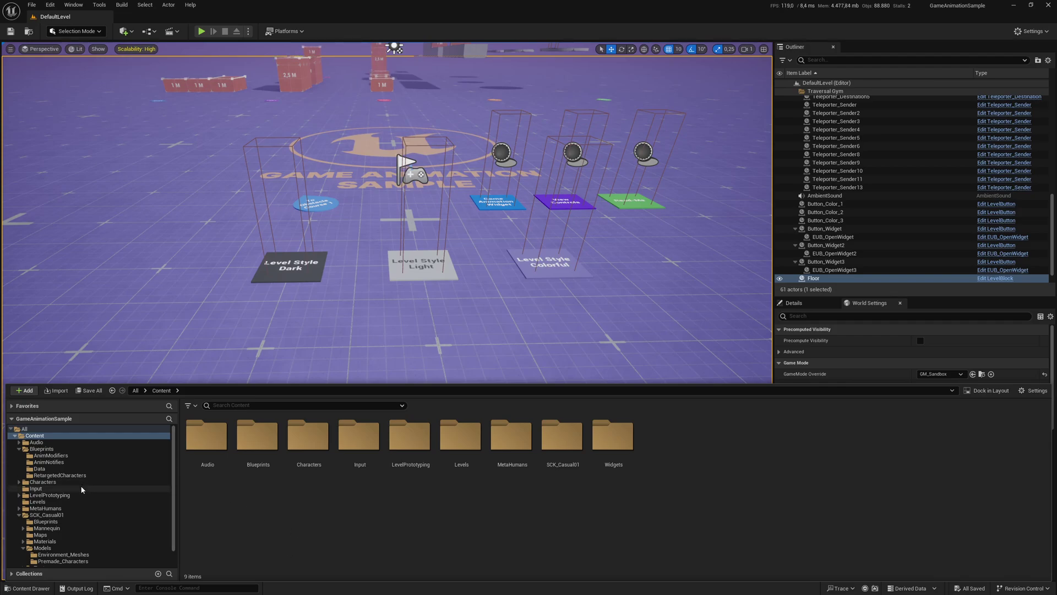
pyautogui.click(43, 482)
pyautogui.doubleClick(418, 449)
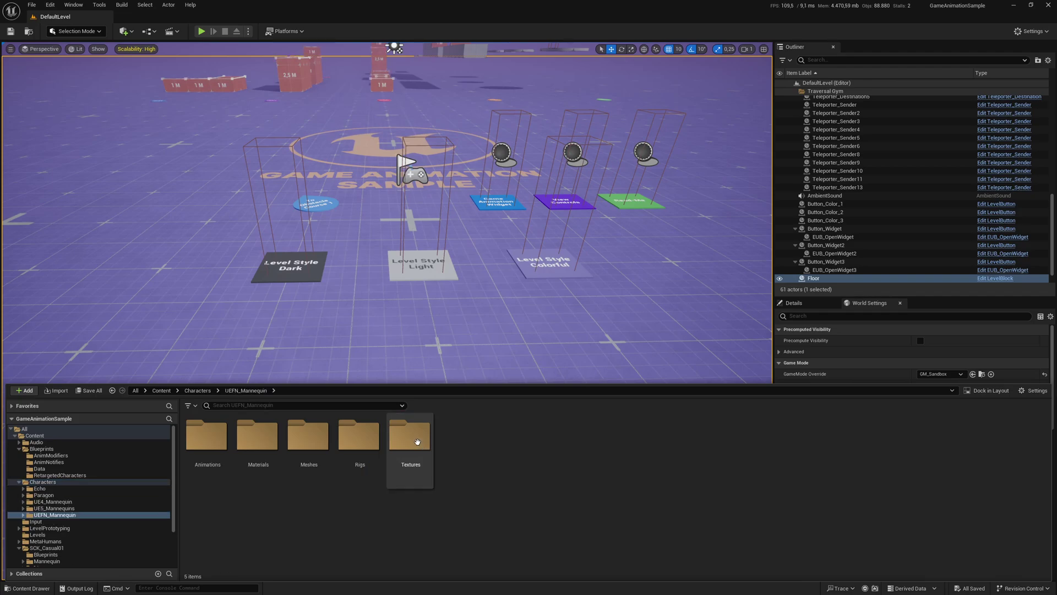
pyautogui.doubleClick(221, 443)
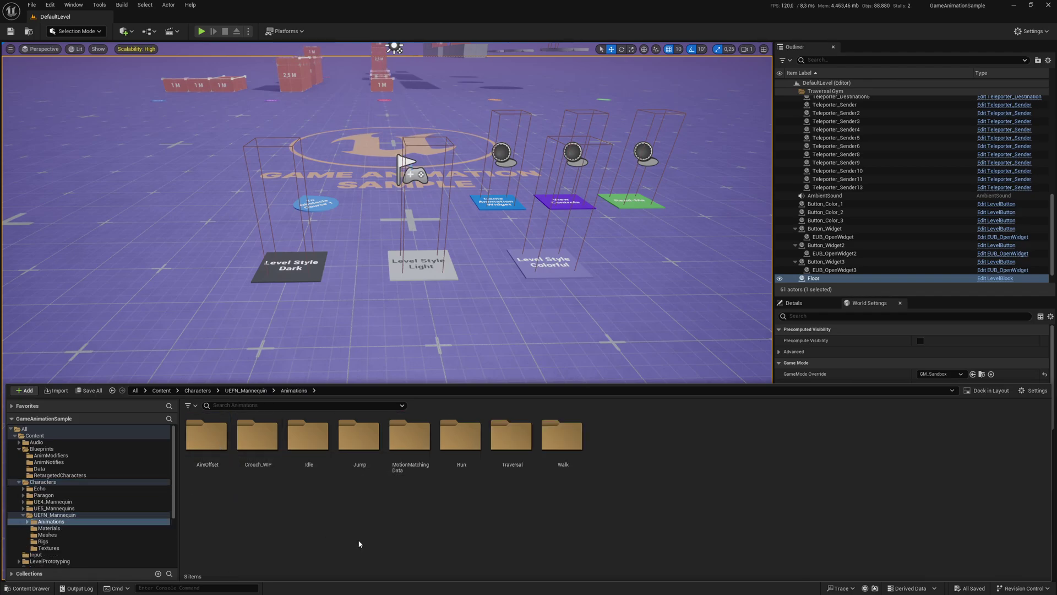
pyautogui.doubleClick(308, 441)
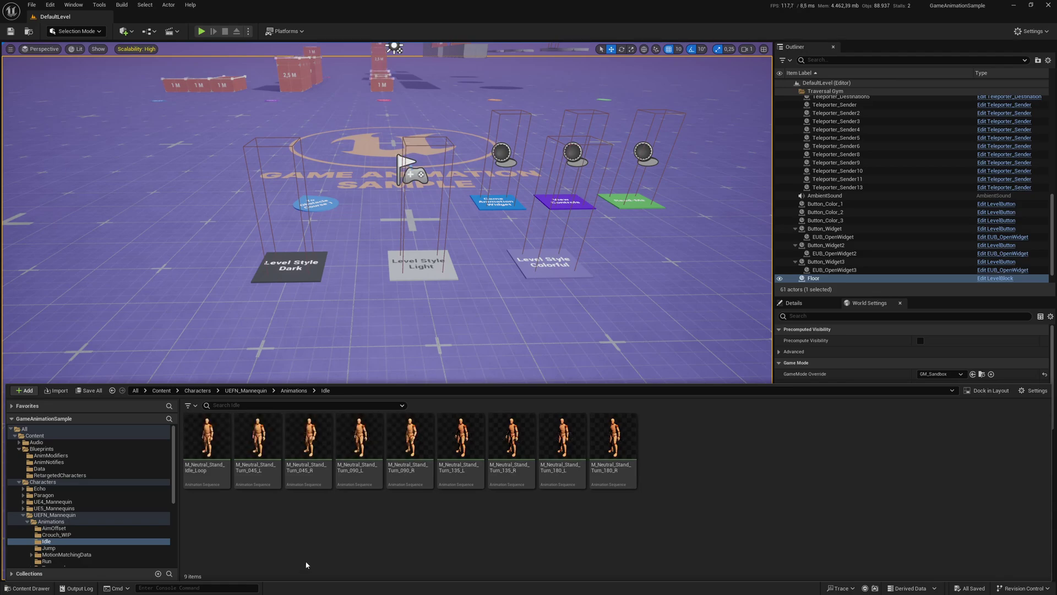
# Start Retarget Animations on the idle loop with MESH_PC_03 as the target skeletal mesh
pyautogui.rightClick(212, 437)
pyautogui.moveTo(239, 195)
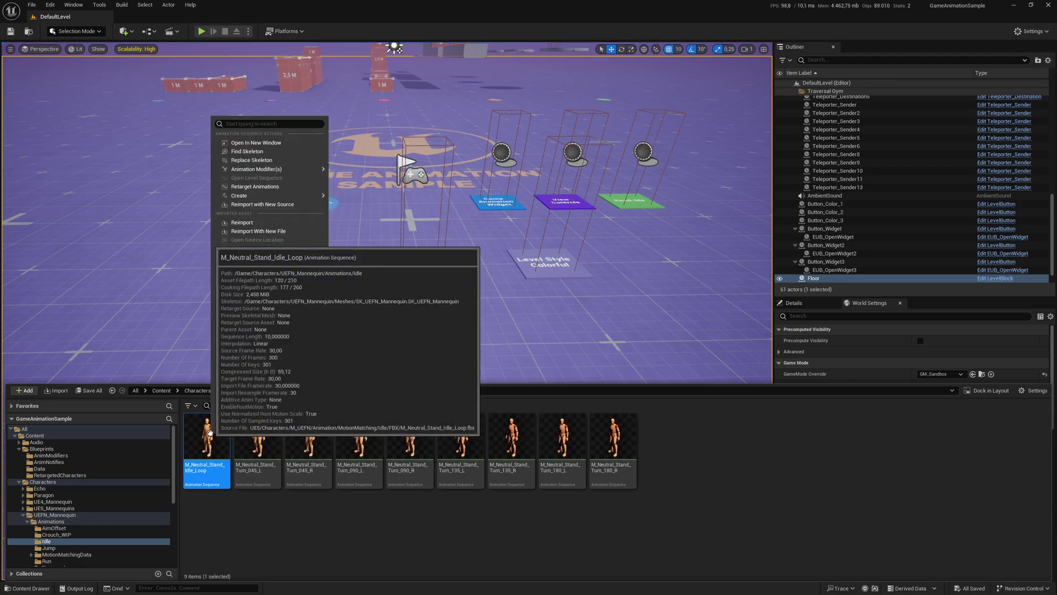
pyautogui.click(254, 187)
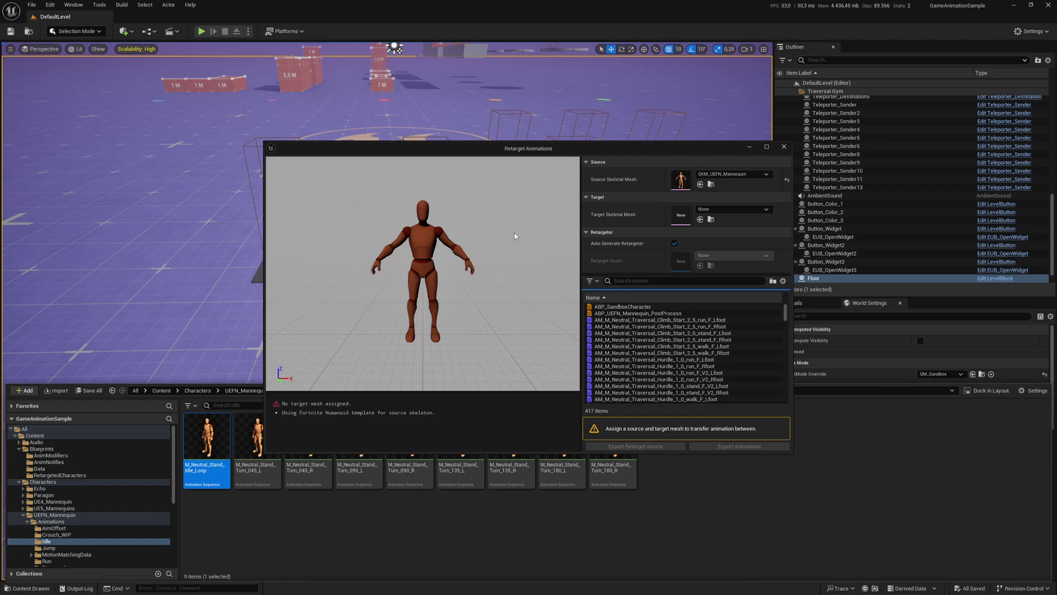
pyautogui.click(735, 211)
pyautogui.scroll(-2, 747, 318)
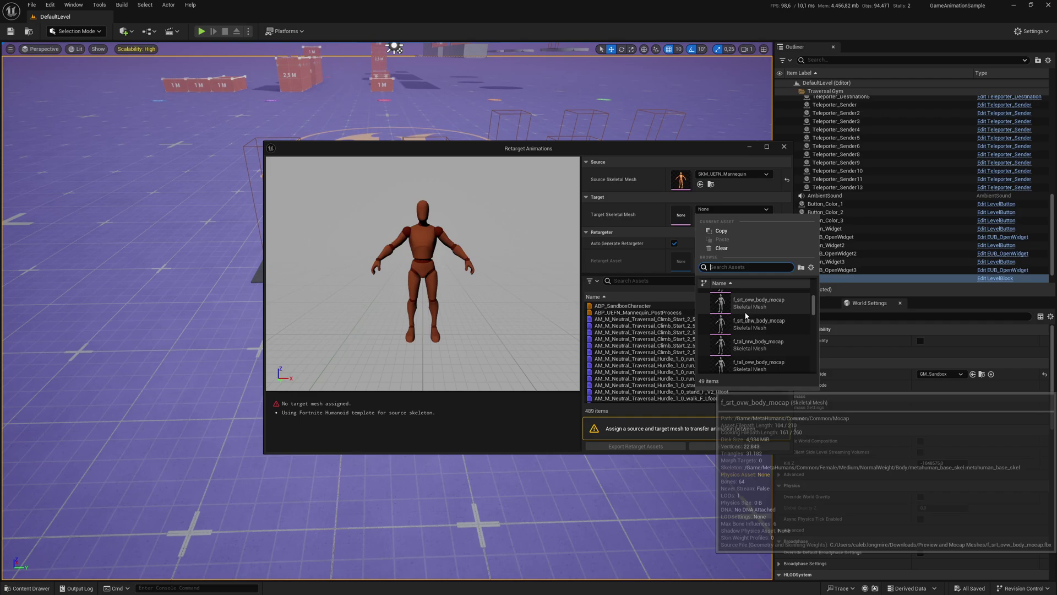
pyautogui.scroll(-2, 746, 319)
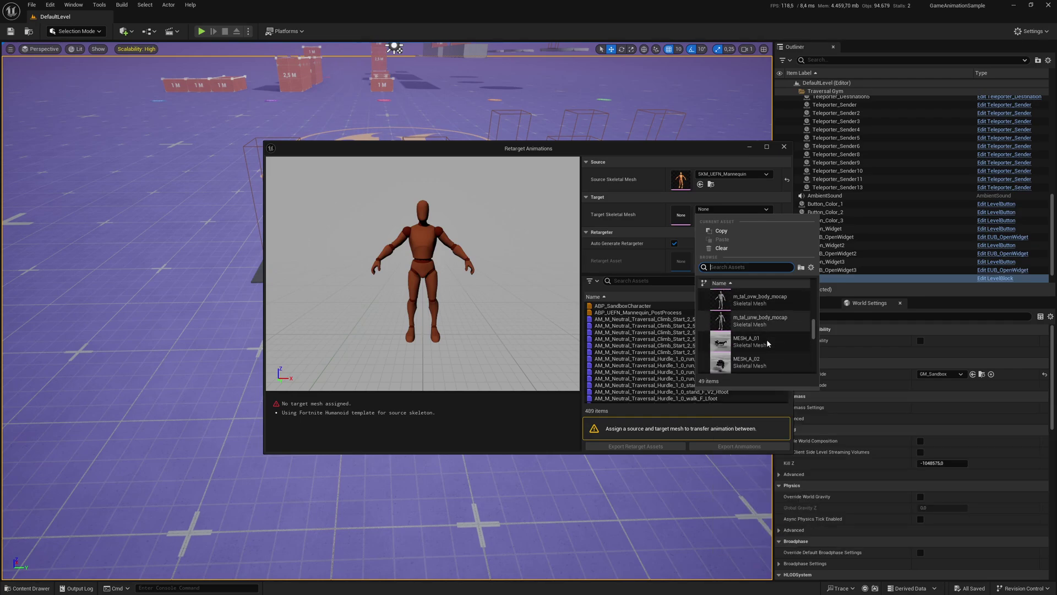
pyautogui.scroll(-2, 768, 341)
pyautogui.scroll(-1, 768, 341)
pyautogui.scroll(-1, 768, 341)
pyautogui.scroll(-2, 764, 342)
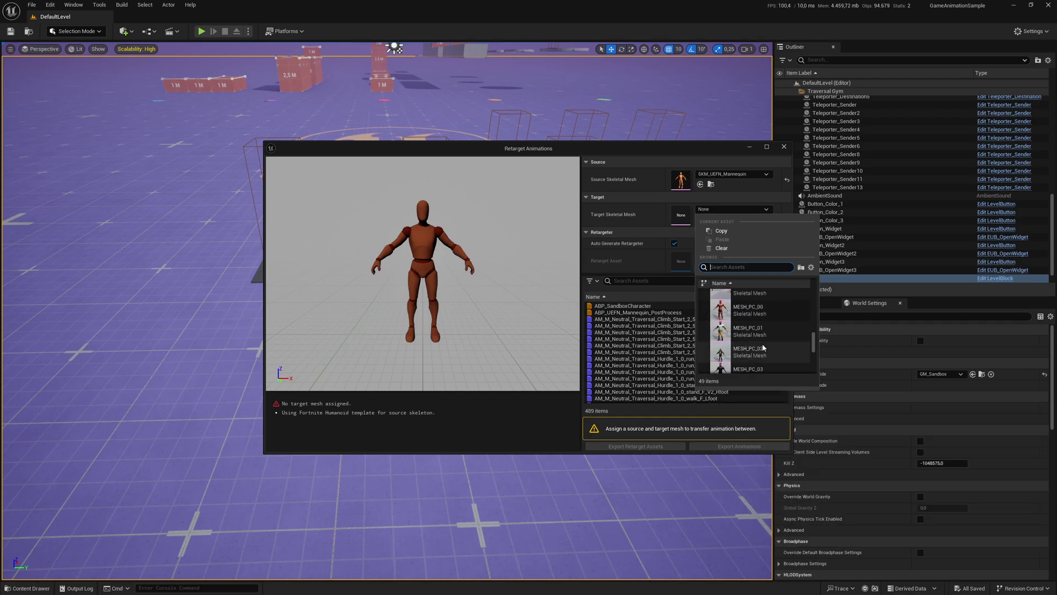
pyautogui.click(756, 364)
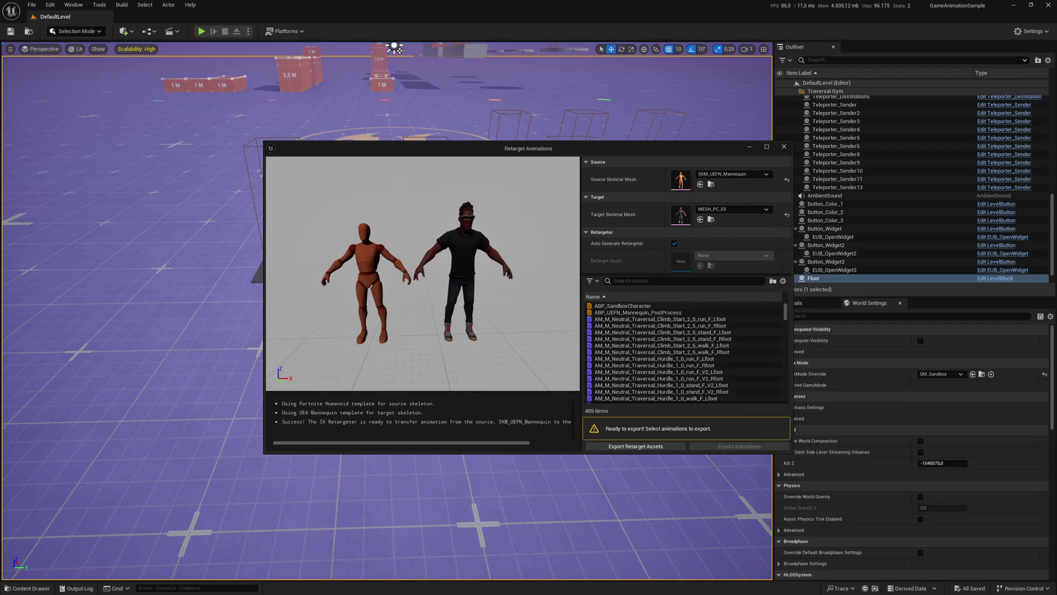
# Export the retarget assets into a new SCK_Casual01/Rig folder
pyautogui.click(638, 447)
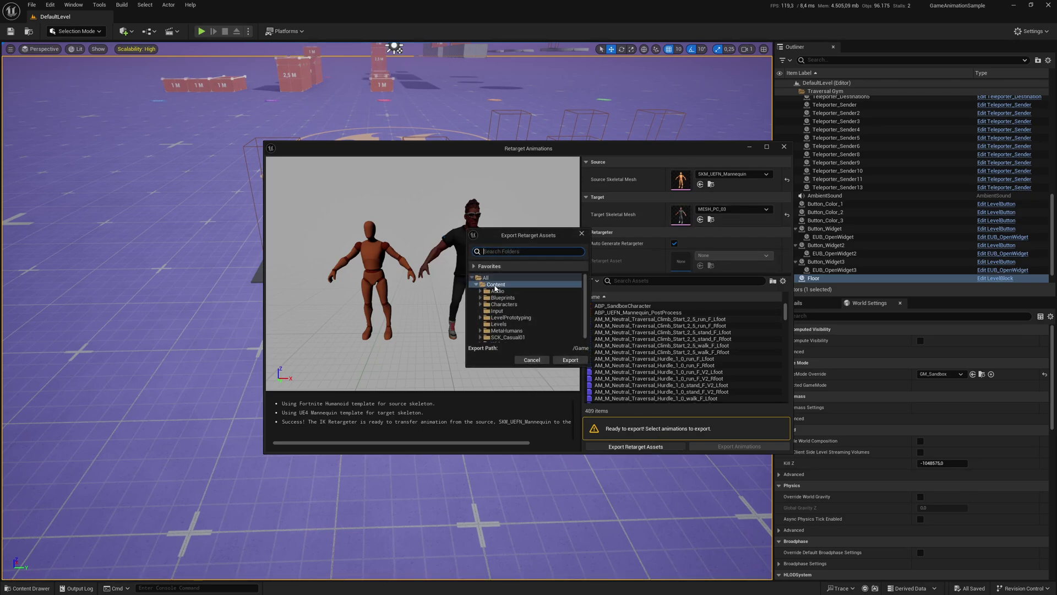
pyautogui.click(500, 337)
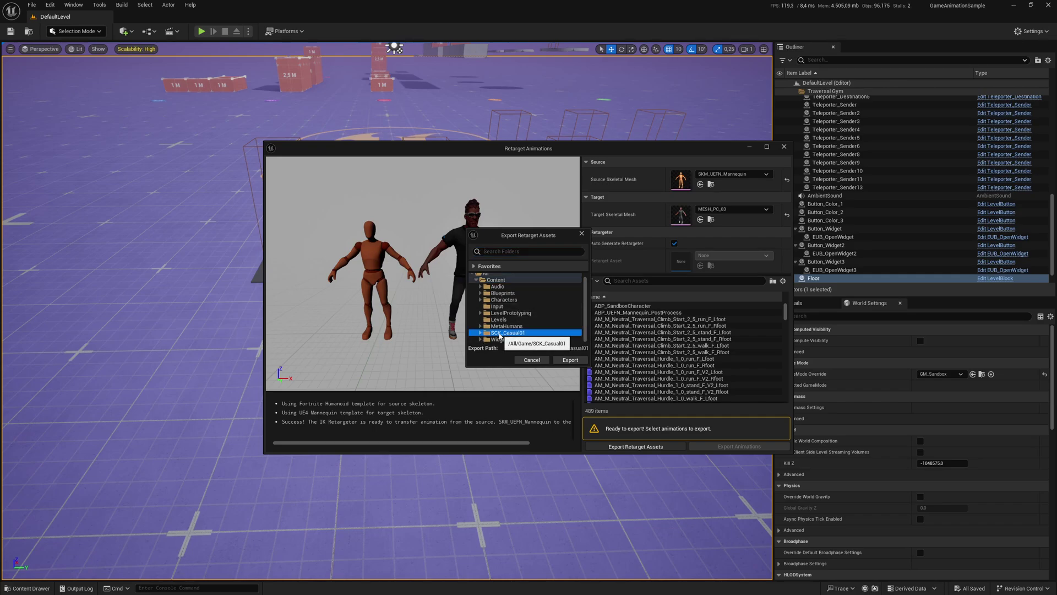
pyautogui.rightClick(500, 337)
pyautogui.doubleClick(500, 333)
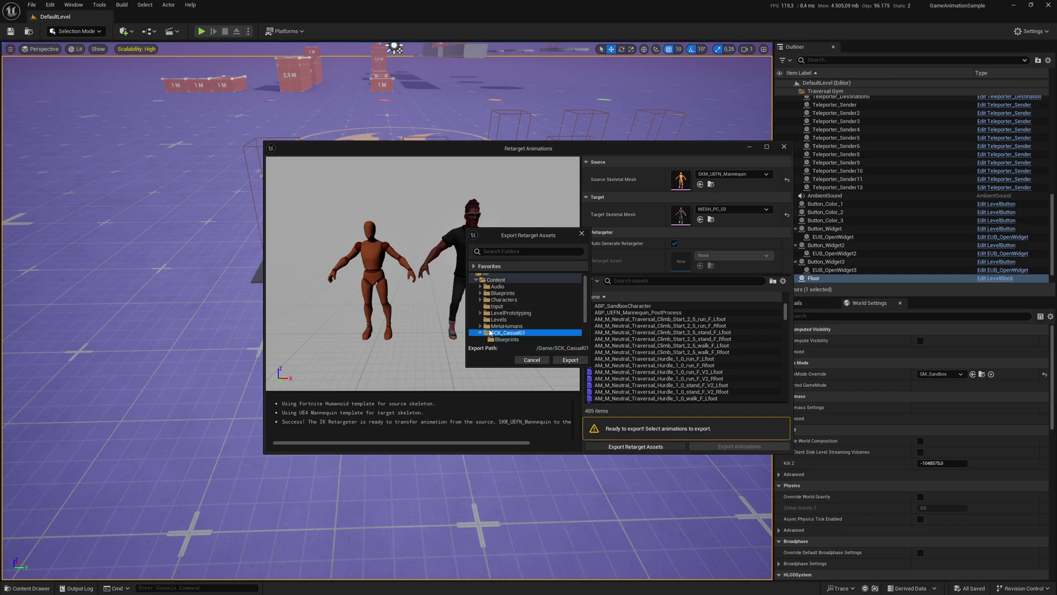
pyautogui.rightClick(500, 334)
pyautogui.click(532, 339)
pyautogui.write('Rig')
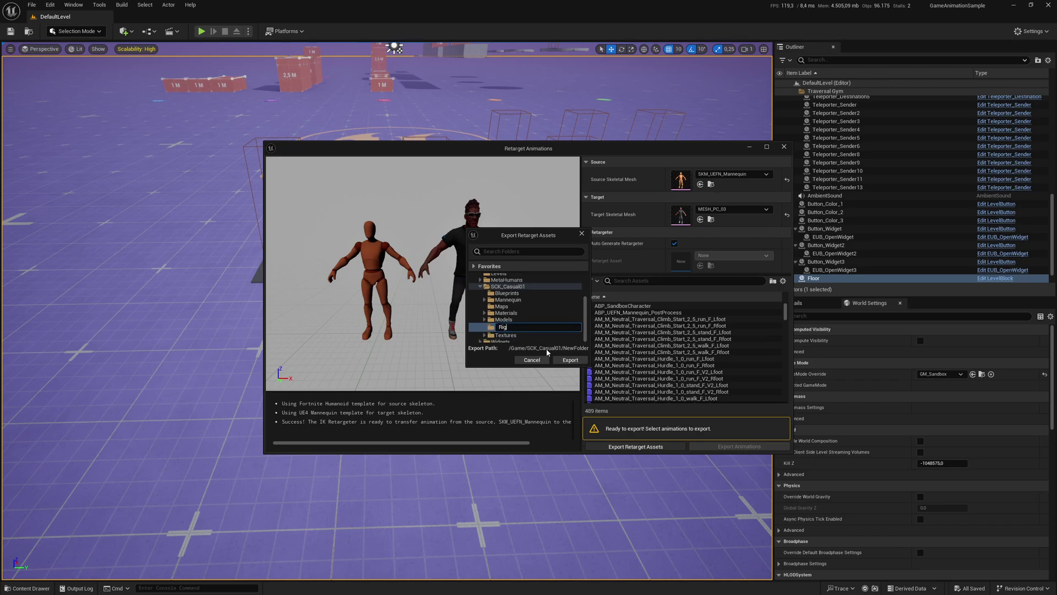
pyautogui.press('Return')
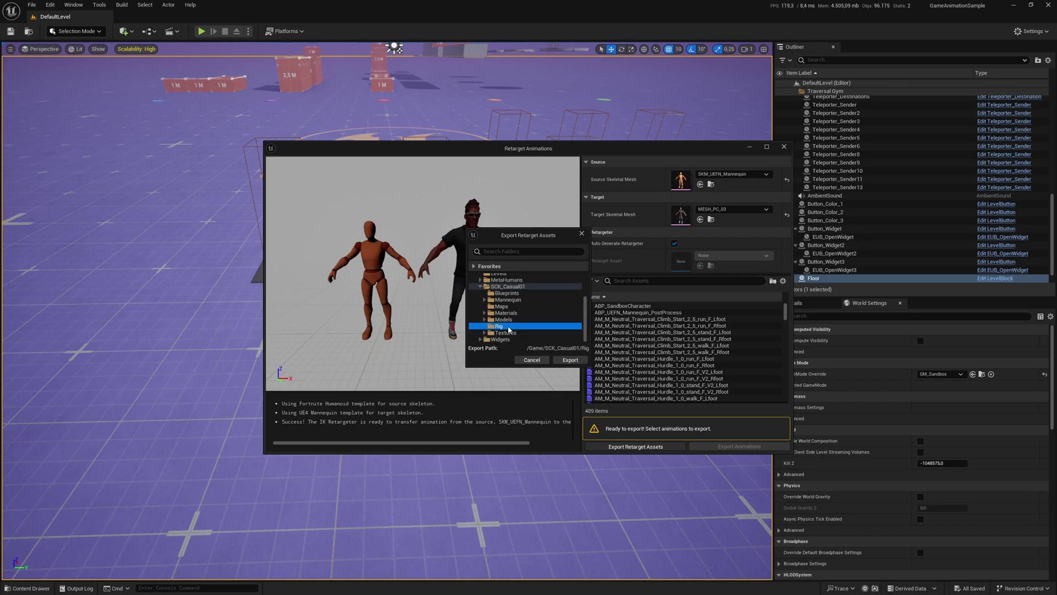
# Export into Rig, then set RTG_AutoGenerated's source IK rig to IK_UEFN_Mannequin
pyautogui.click(567, 360)
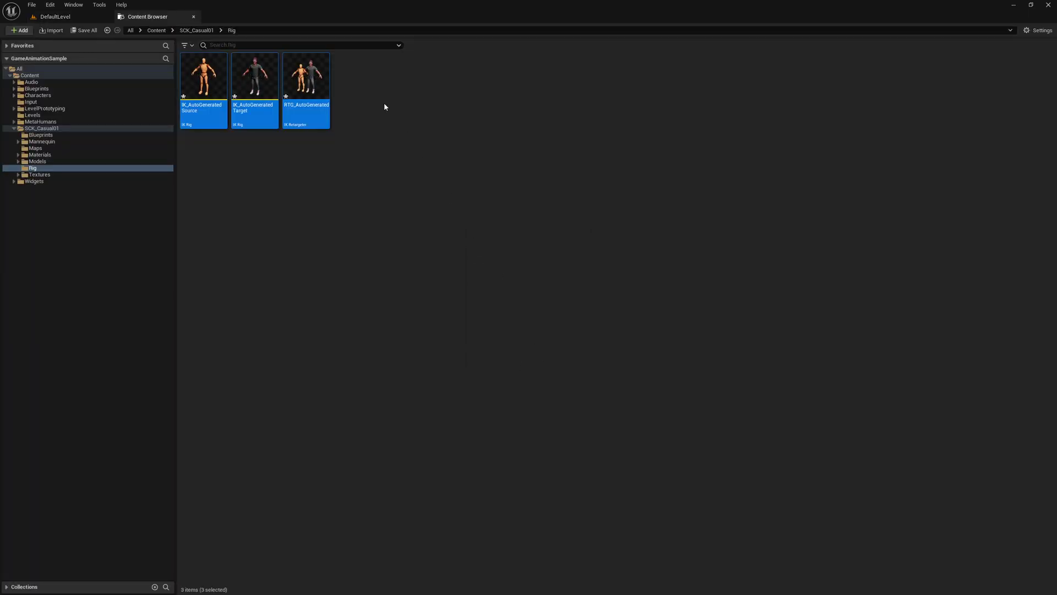
pyautogui.doubleClick(301, 75)
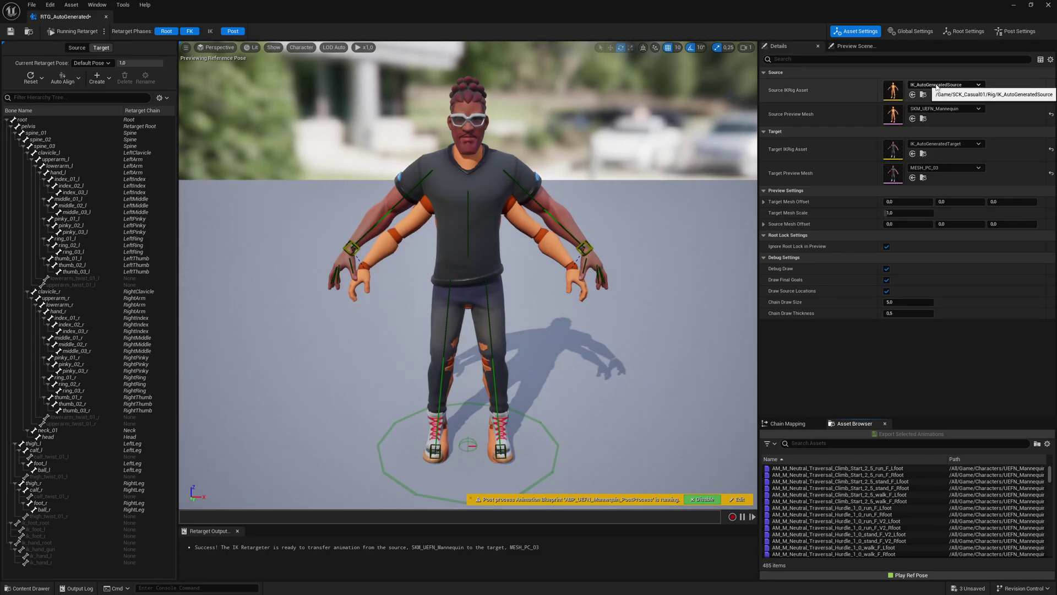
pyautogui.click(926, 85)
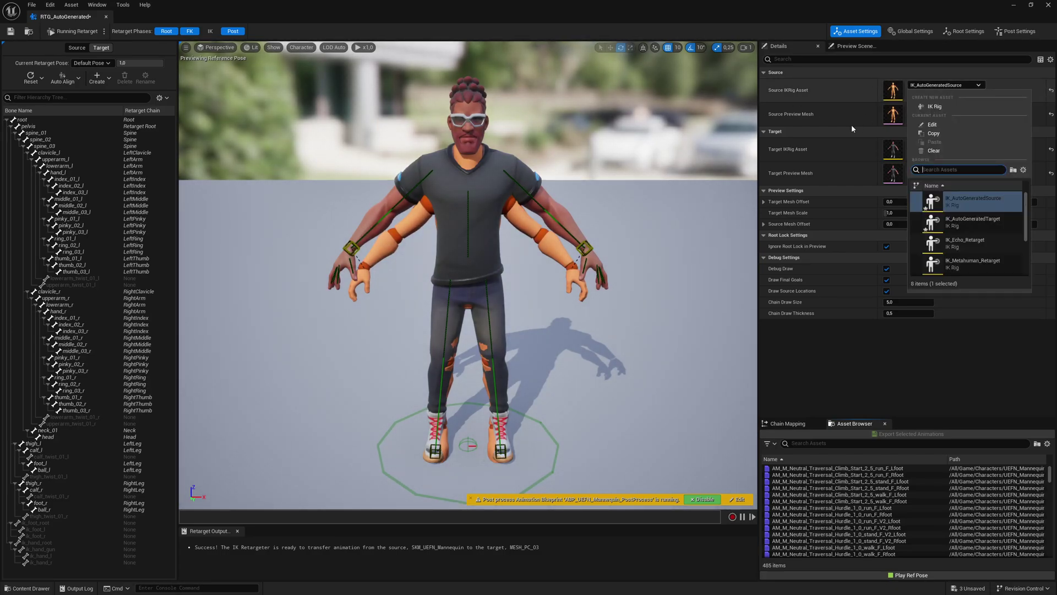
pyautogui.scroll(-2, 961, 237)
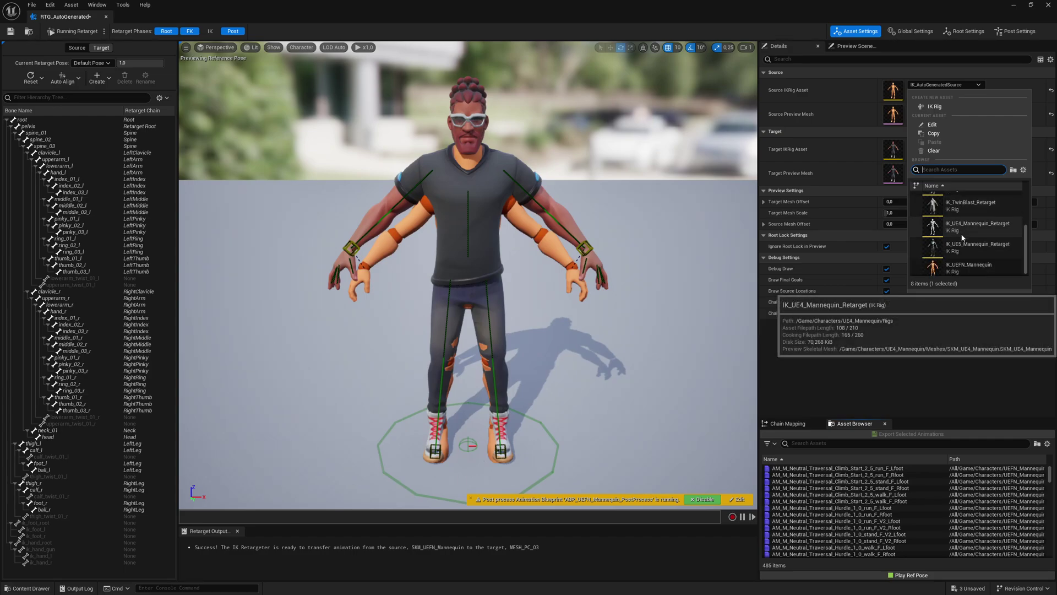
pyautogui.scroll(-2, 957, 253)
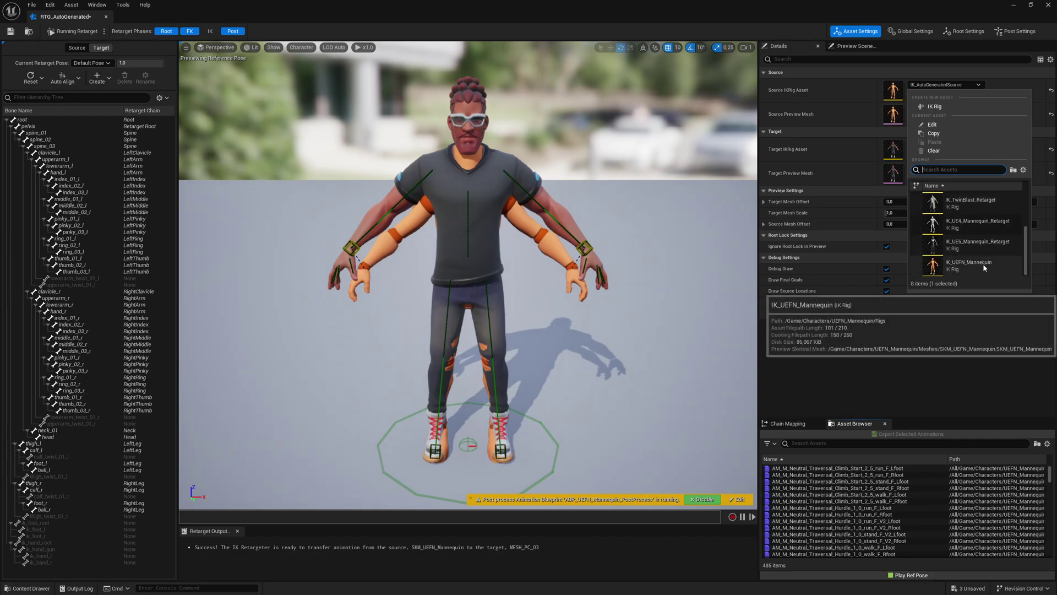
pyautogui.click(974, 264)
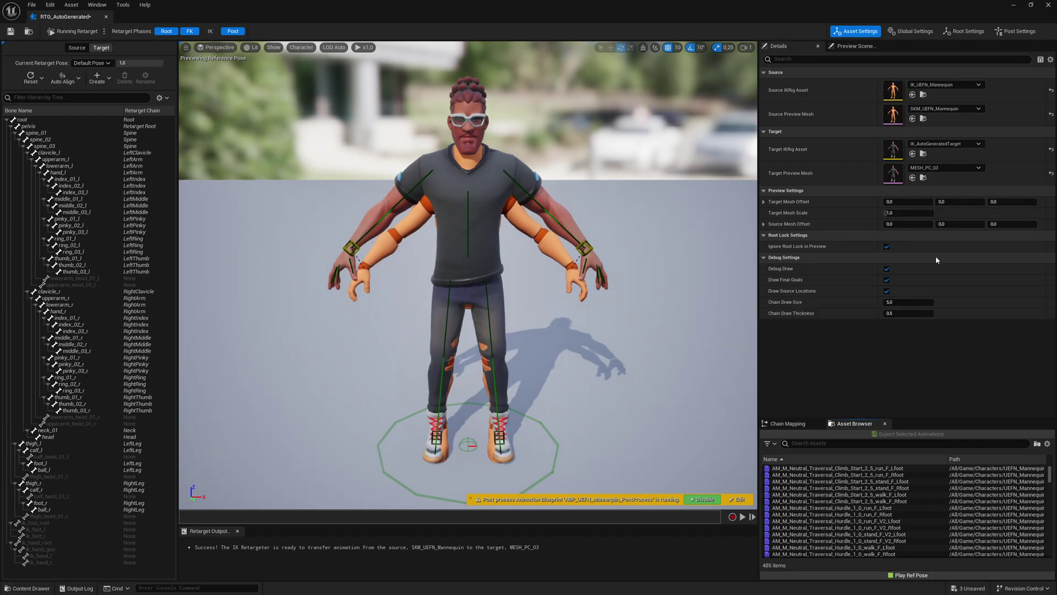
pyautogui.click(28, 32)
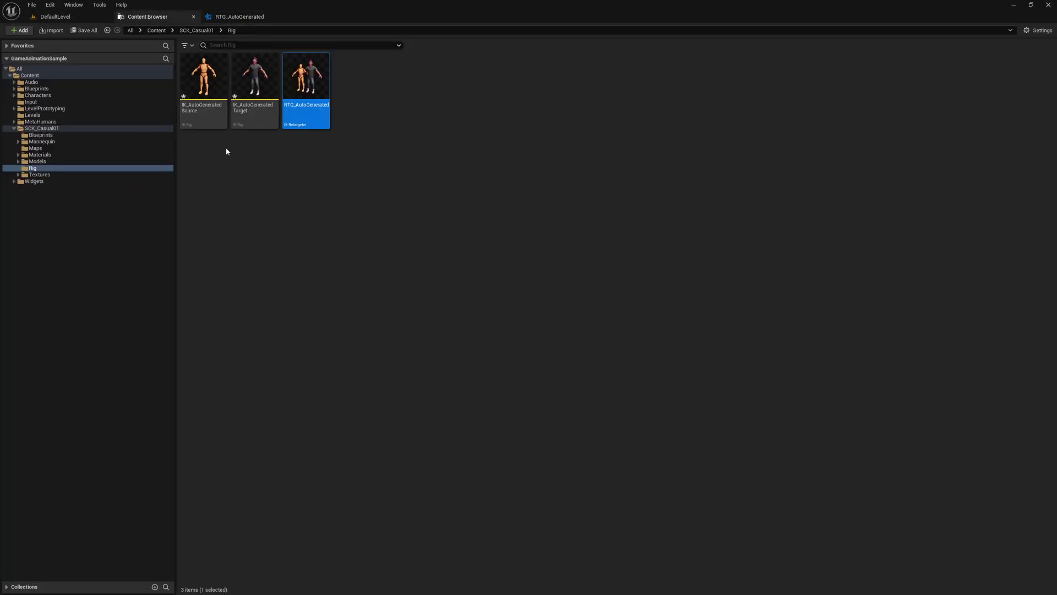
# Force-delete IK_AutoGeneratedSource and save the remaining target IK rig
pyautogui.click(204, 77)
pyautogui.press('Delete')
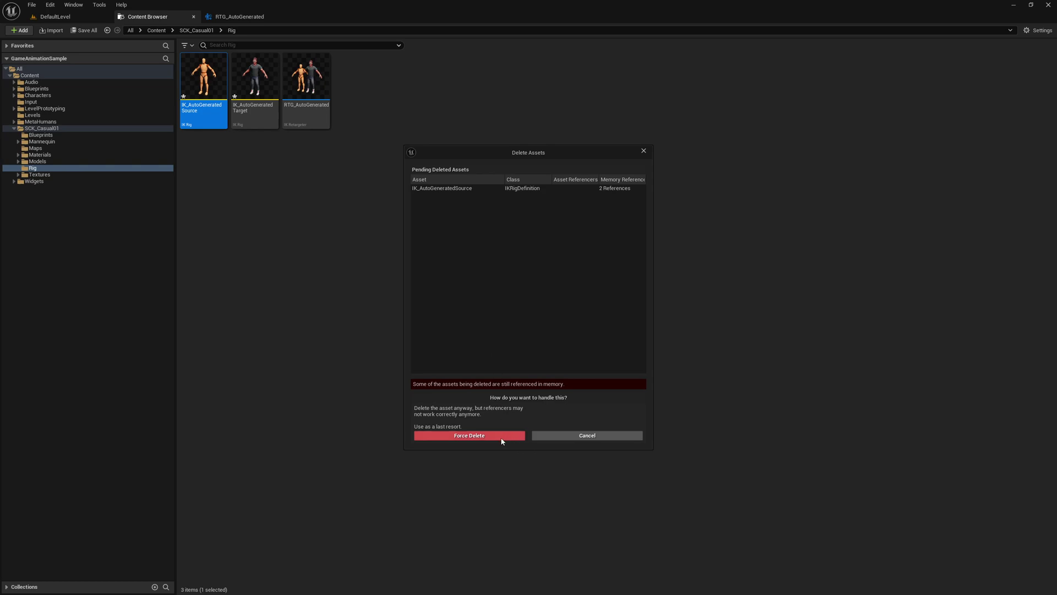
pyautogui.click(501, 438)
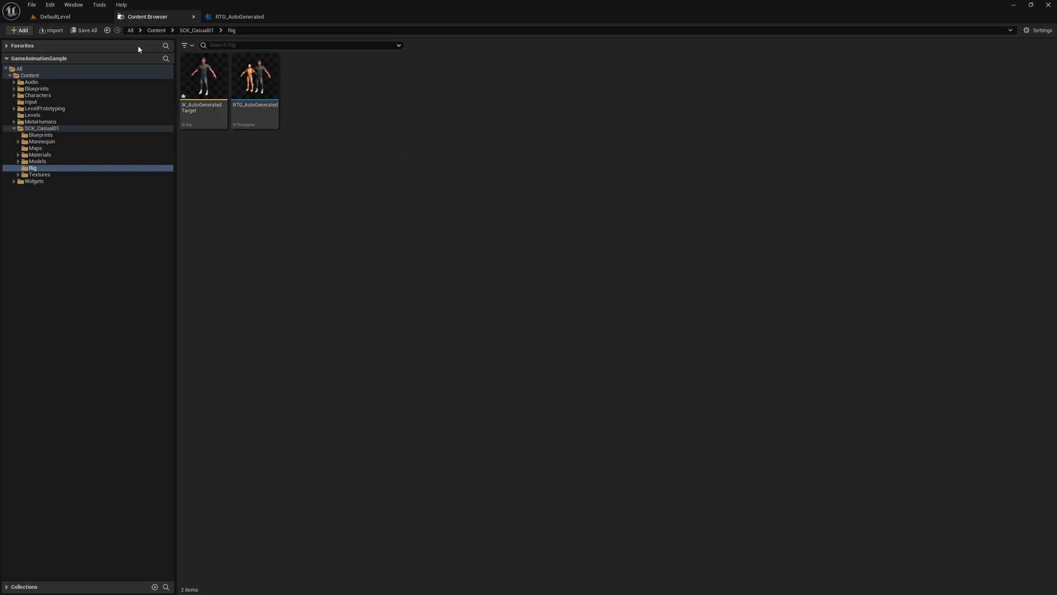
pyautogui.click(78, 30)
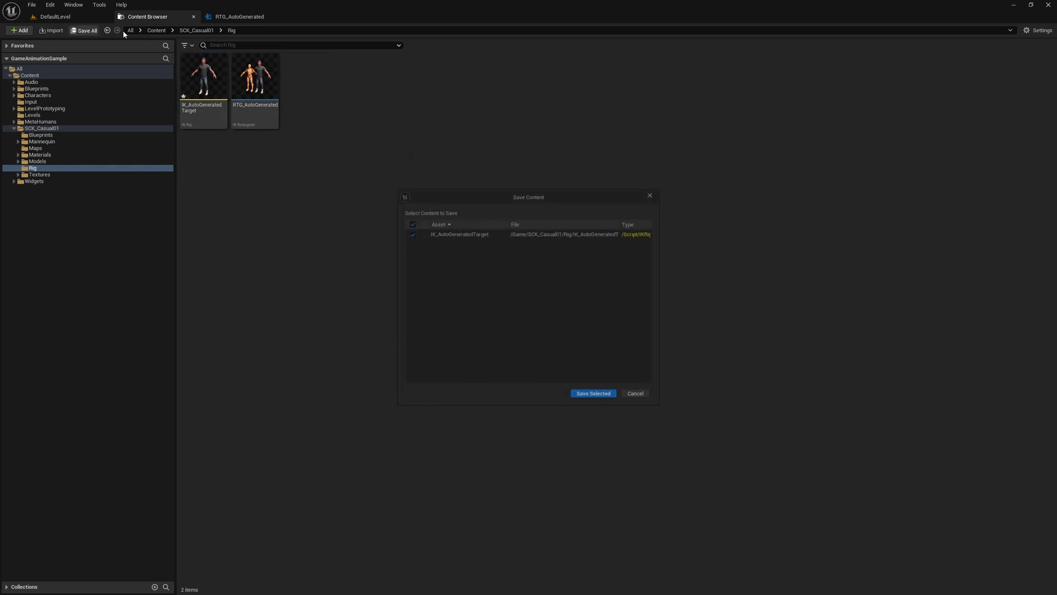
pyautogui.click(594, 393)
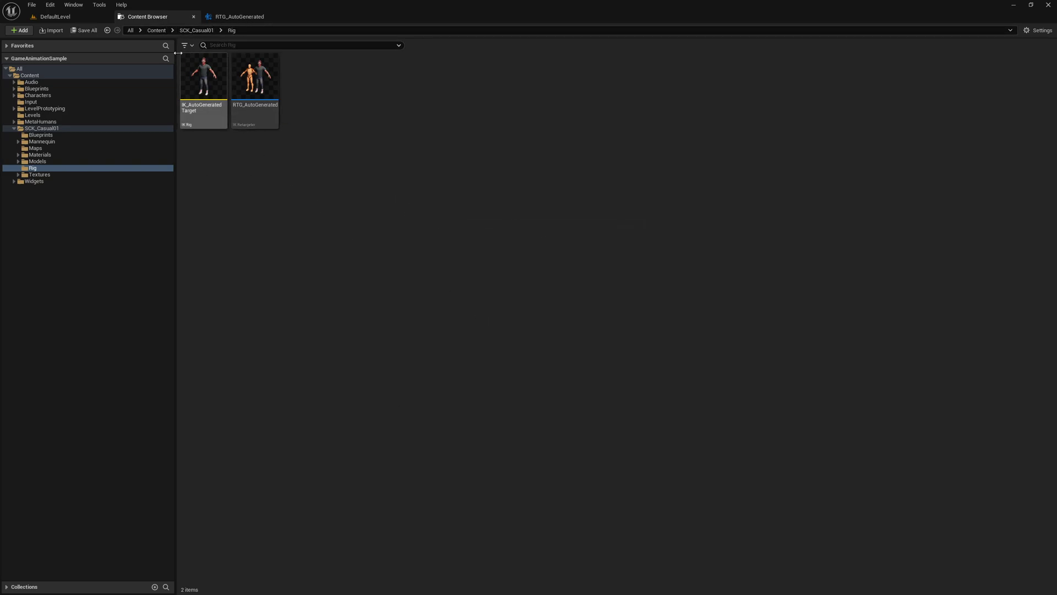
# Browse Content > Blueprints > RetargetedCharacters and select ABP_GenericRetarget
pyautogui.click(192, 31)
pyautogui.click(156, 30)
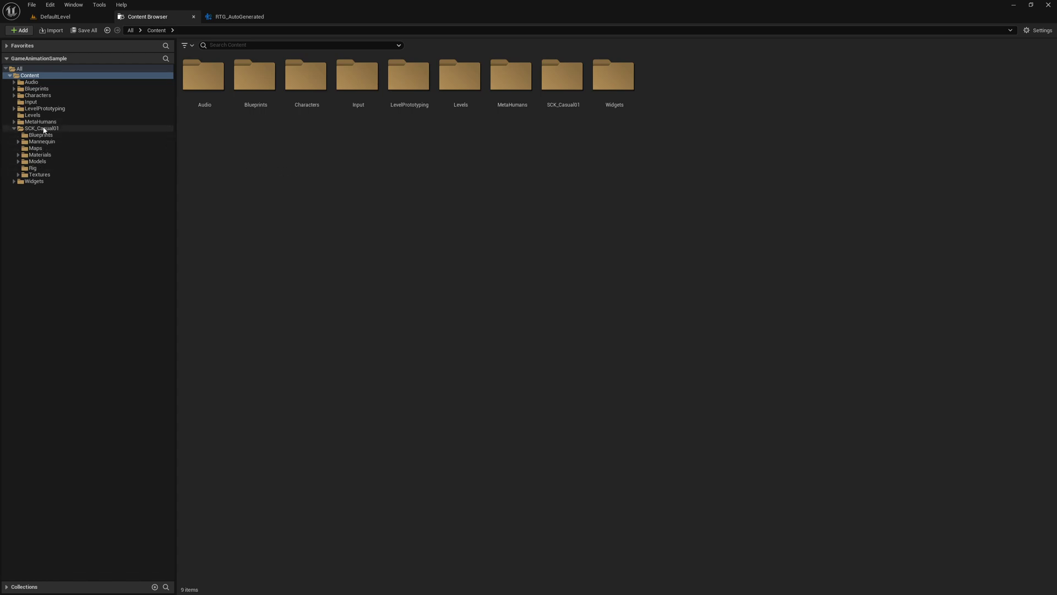
pyautogui.click(38, 88)
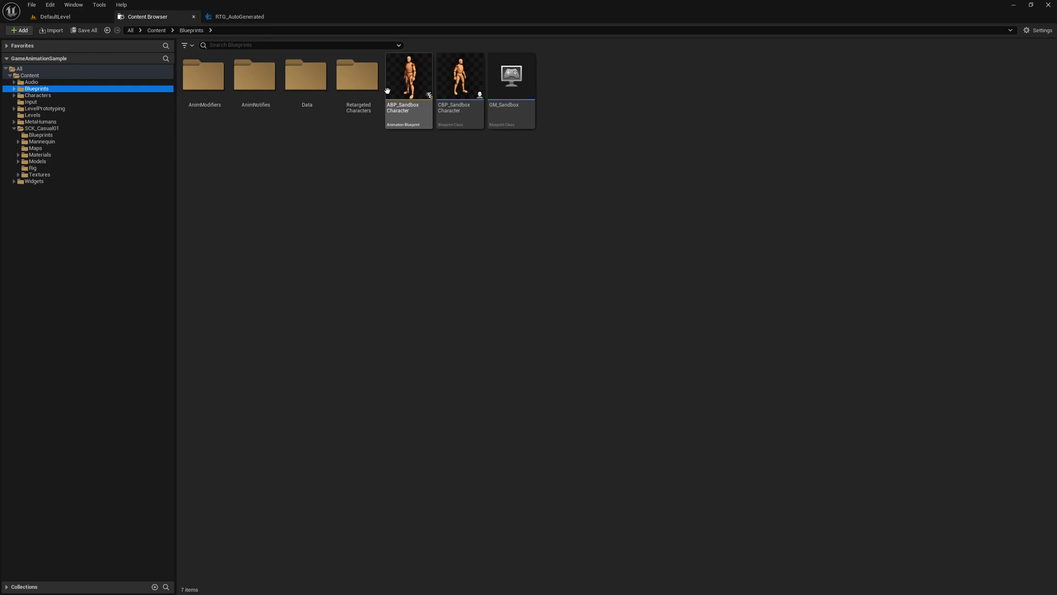
pyautogui.doubleClick(357, 77)
pyautogui.click(208, 105)
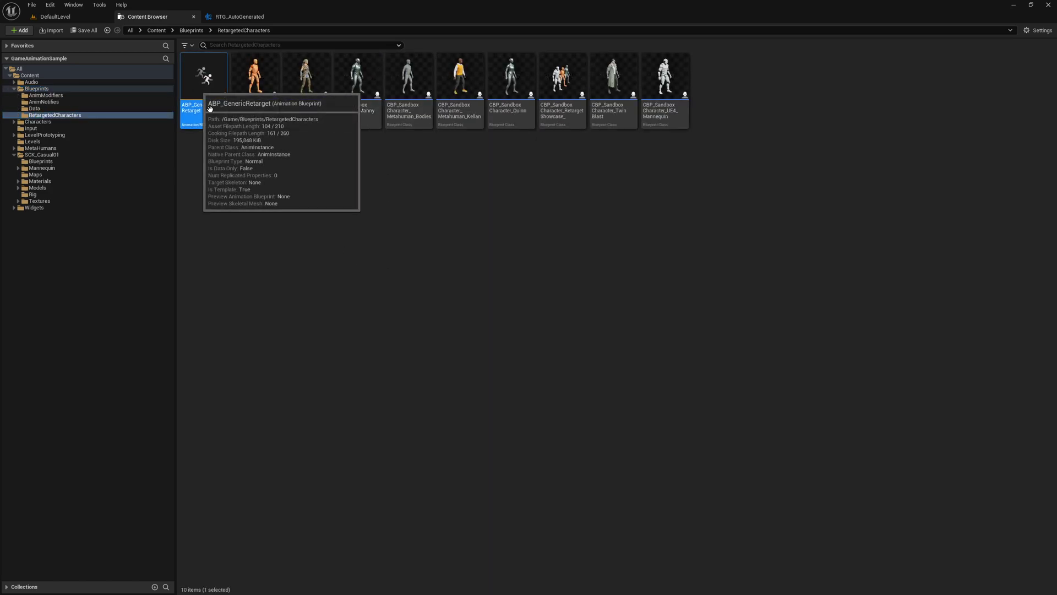
# Add an IKRetargeter_Map entry RTG_UEFN_to_SCK_Casual mapped to RTG_AutoGenerated in ABP_GenericRetarget
pyautogui.doubleClick(209, 108)
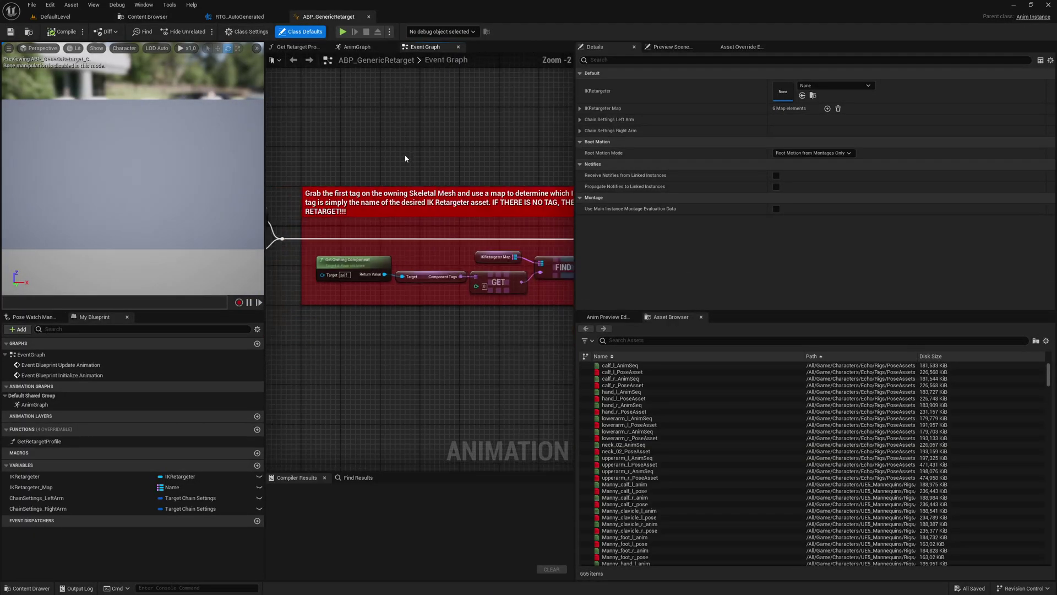
pyautogui.scroll(-1, 386, 153)
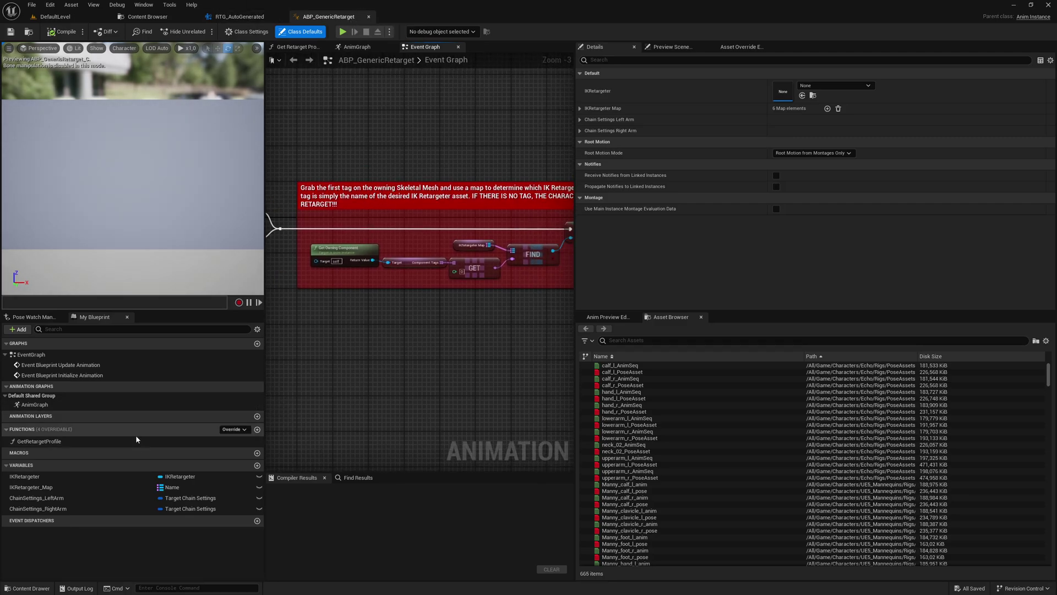
pyautogui.moveTo(169, 487)
pyautogui.click(27, 487)
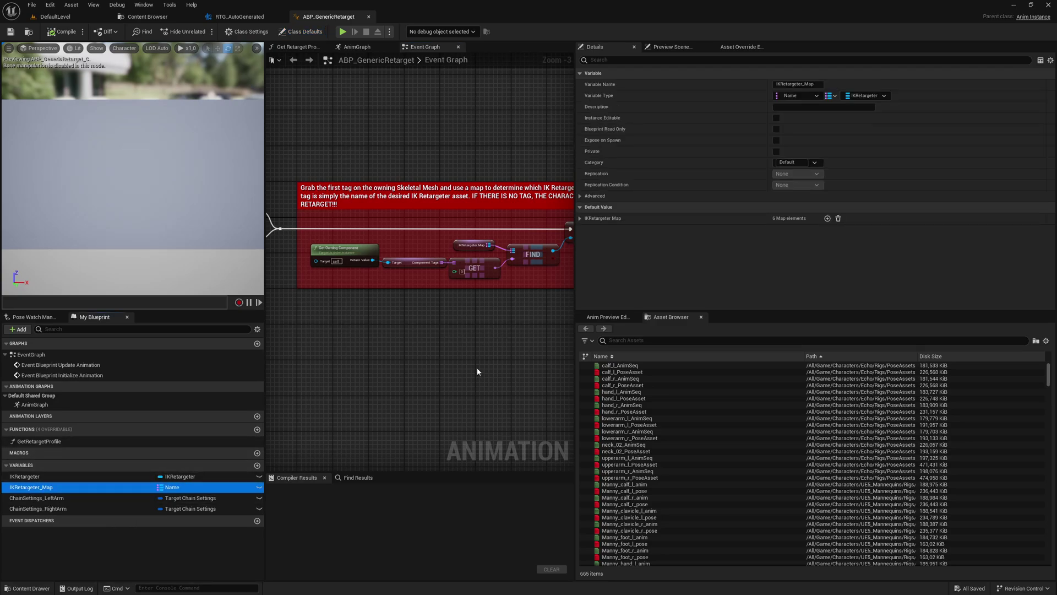
pyautogui.click(826, 219)
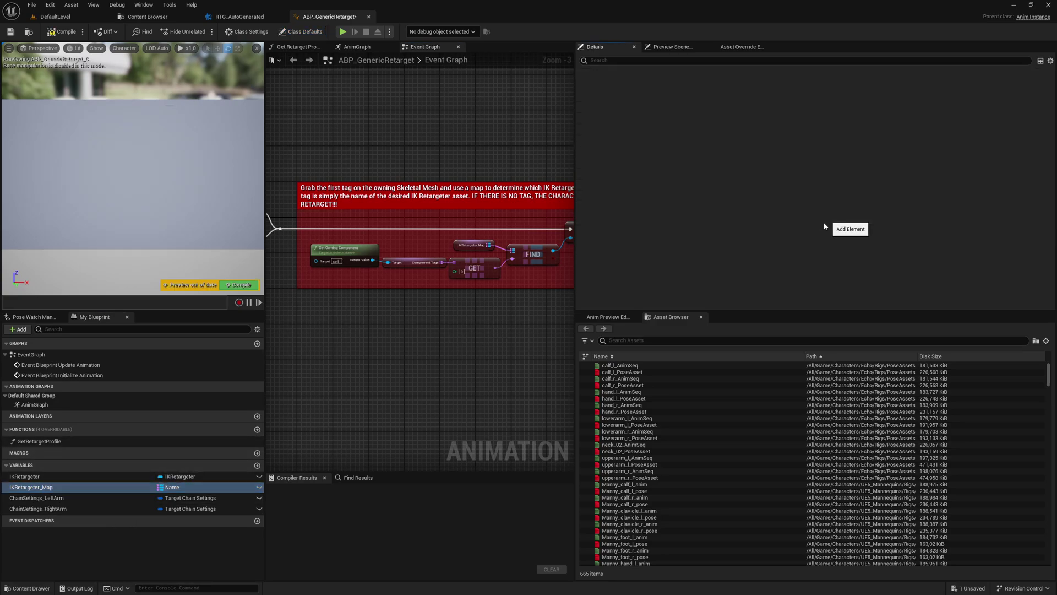
pyautogui.scroll(-3, 771, 157)
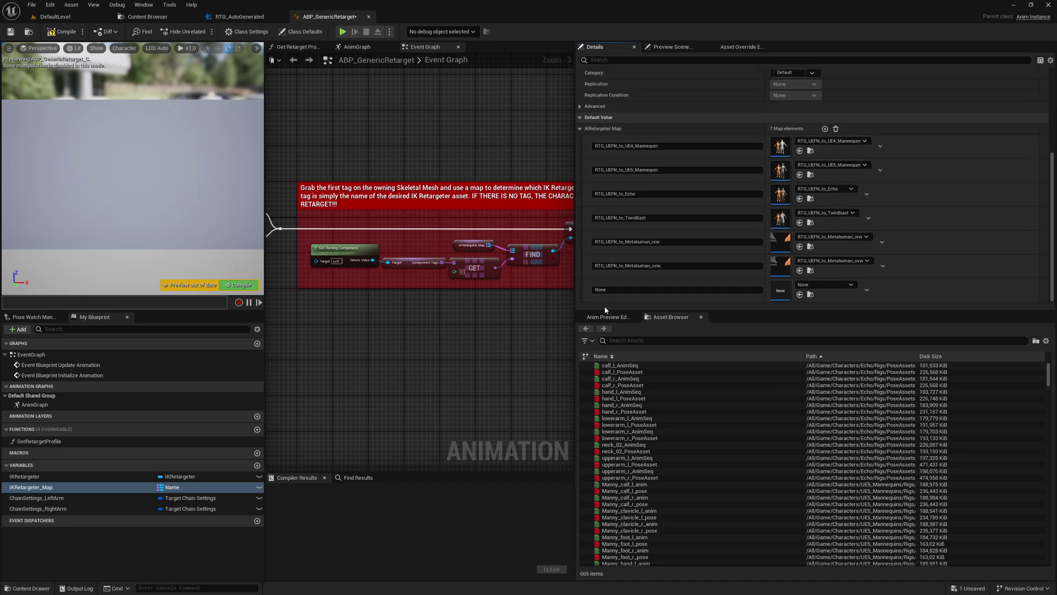
pyautogui.write('RTG_UEFN_T')
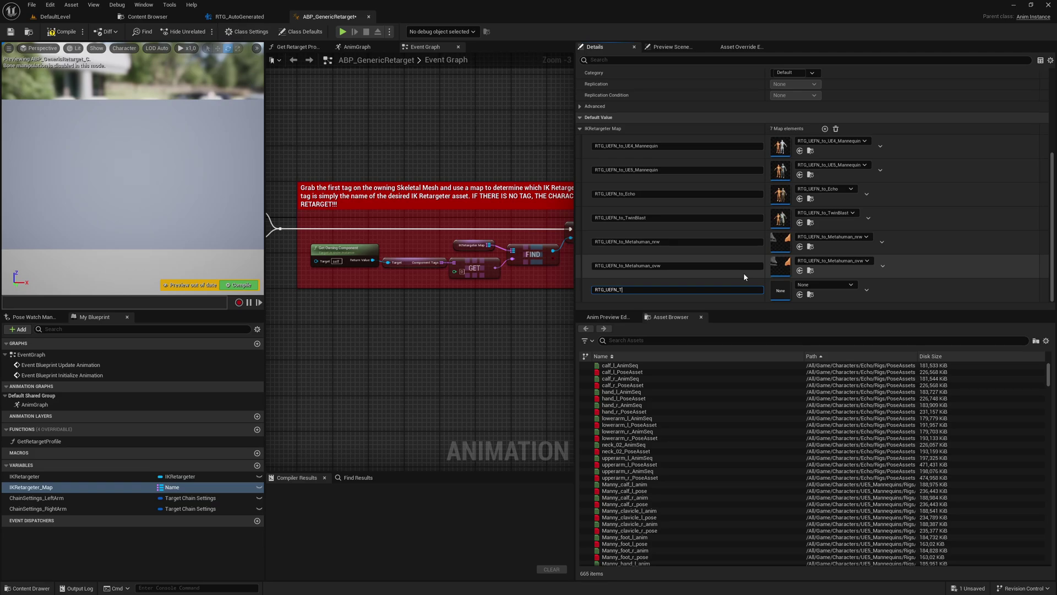
pyautogui.press('BackSpace')
pyautogui.write('to')
pyautogui.write('_SCK_cv')
pyautogui.press('Return')
pyautogui.click(814, 287)
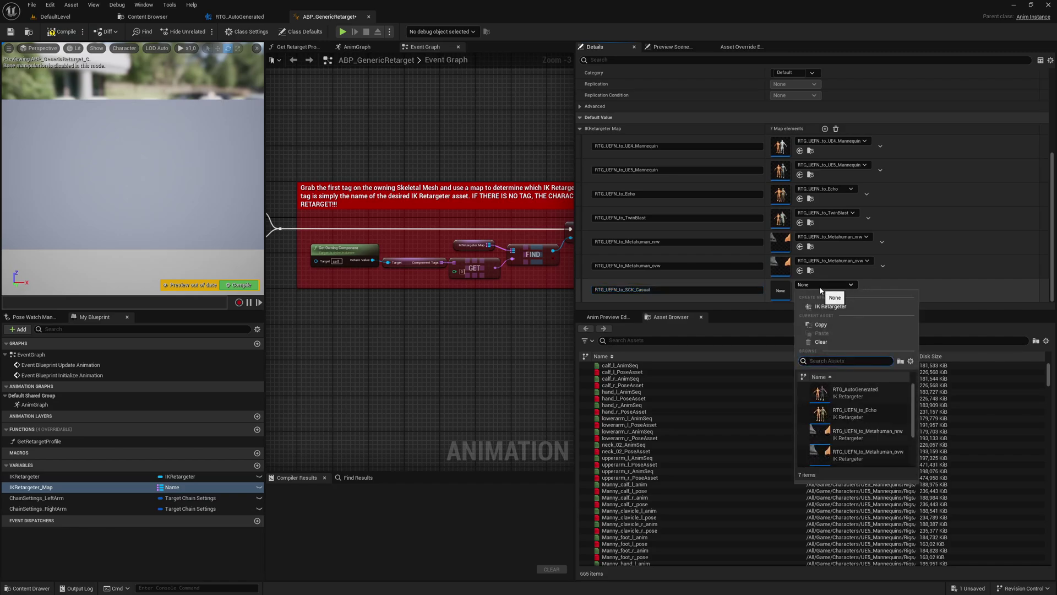
pyautogui.click(870, 392)
# Preview hurdle run and climb start animations in RTG_AutoGenerated, then close it
pyautogui.doubleClick(781, 291)
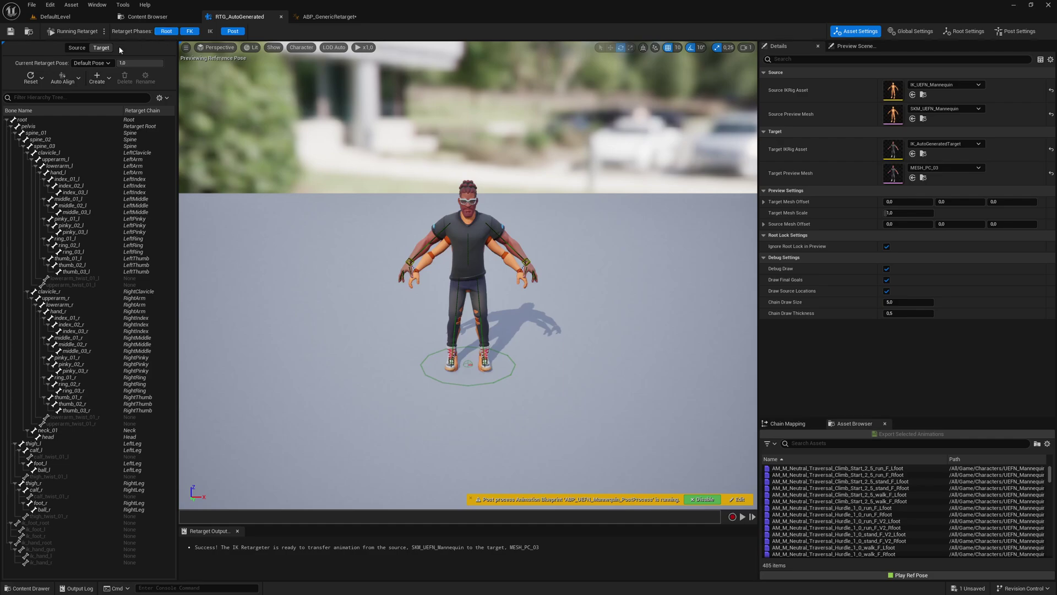
pyautogui.click(826, 507)
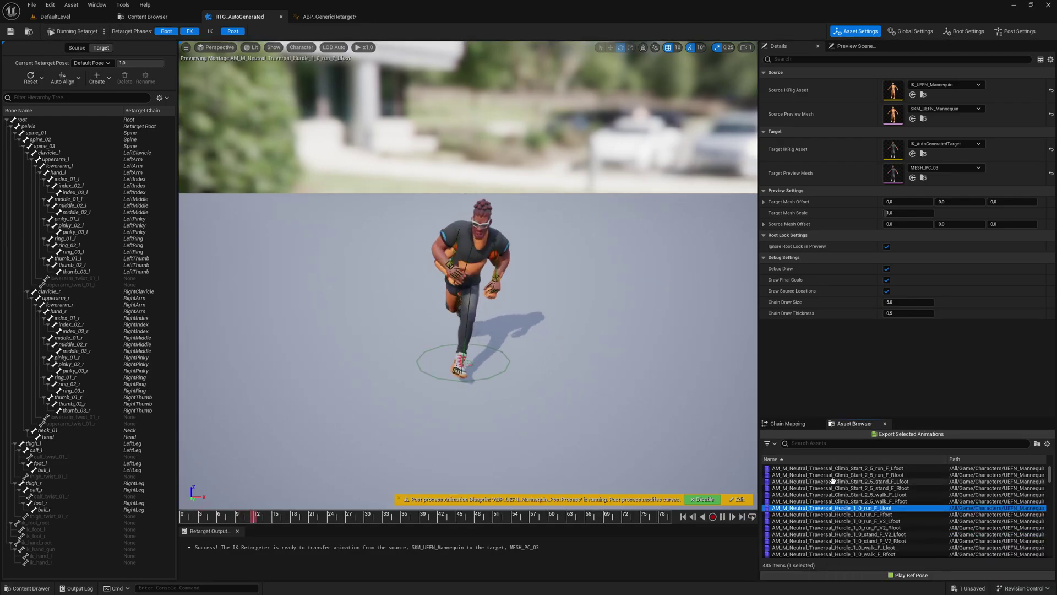
pyautogui.click(832, 480)
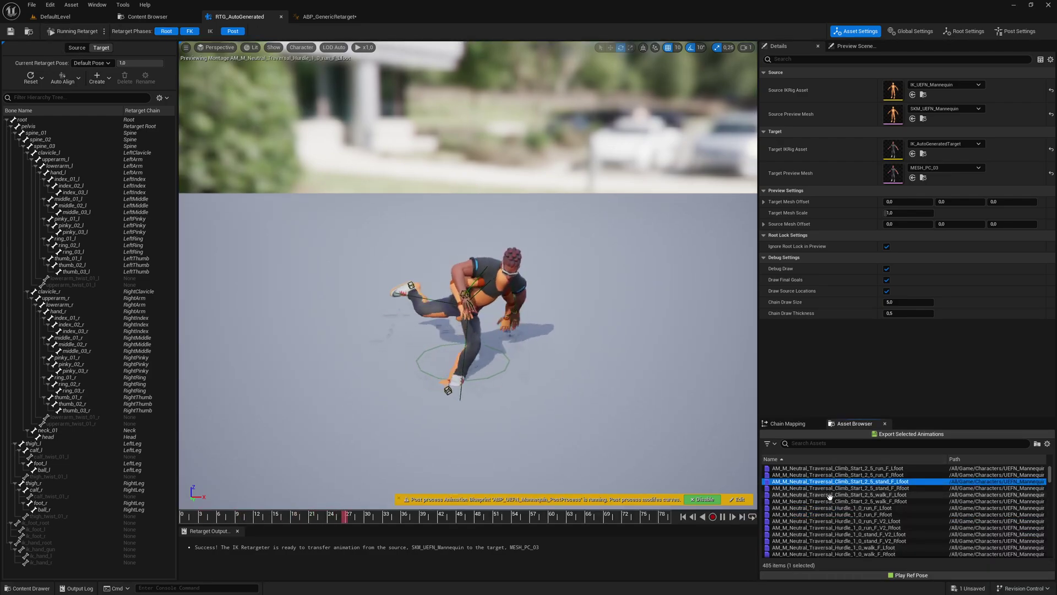
pyautogui.click(280, 17)
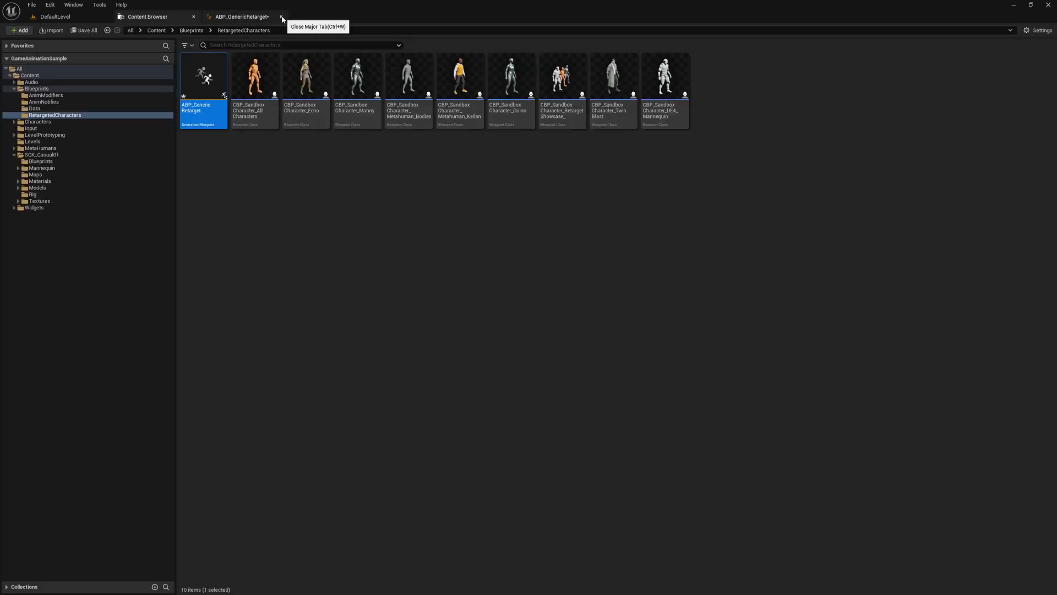
pyautogui.click(242, 17)
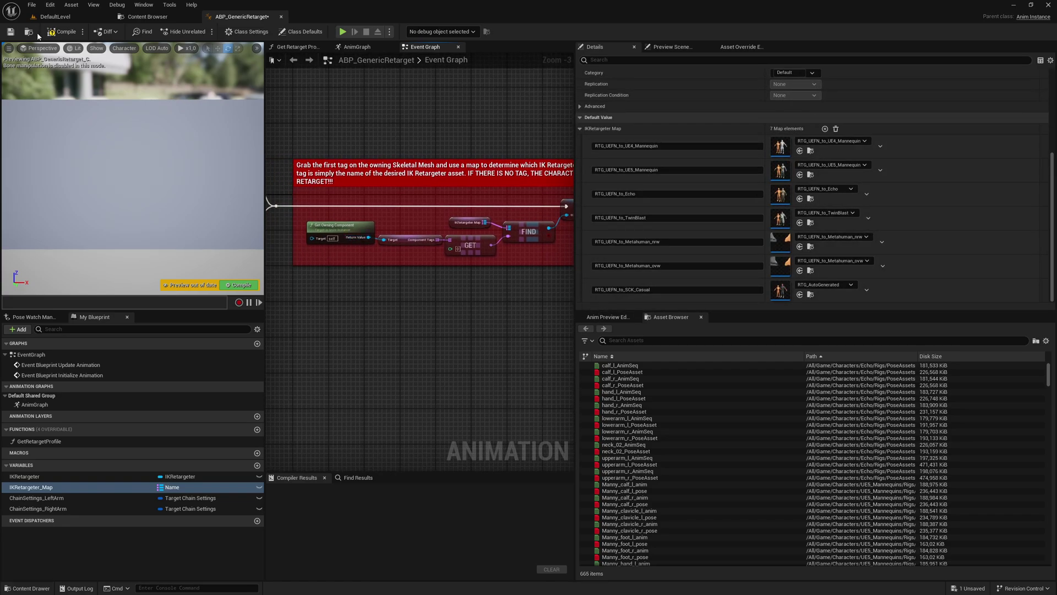
# Create a child blueprint of CBP_SandboxCharacter in the Blueprints folder
pyautogui.click(68, 16)
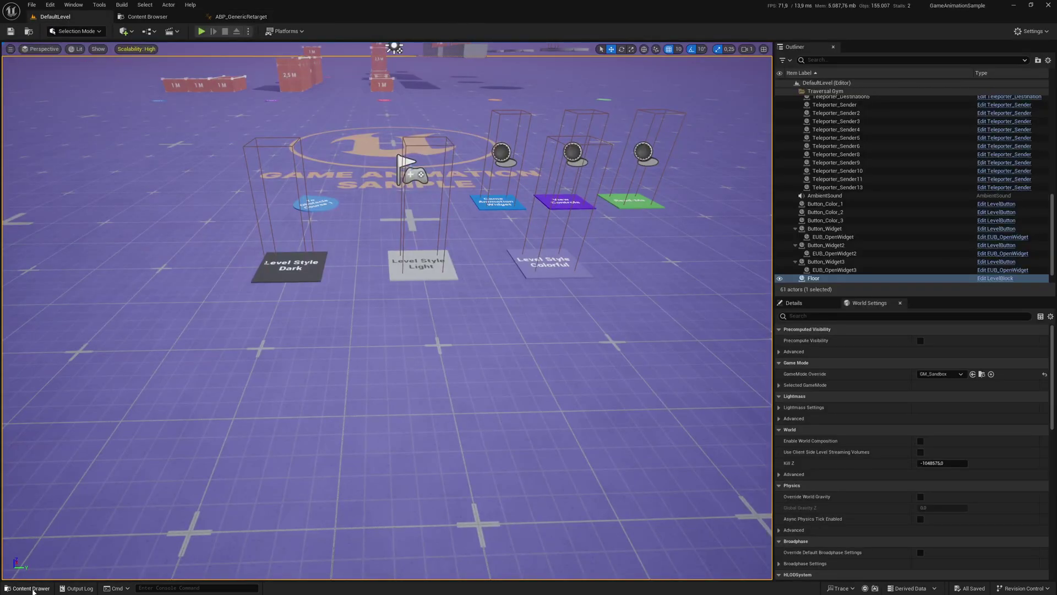
pyautogui.click(31, 587)
pyautogui.click(198, 390)
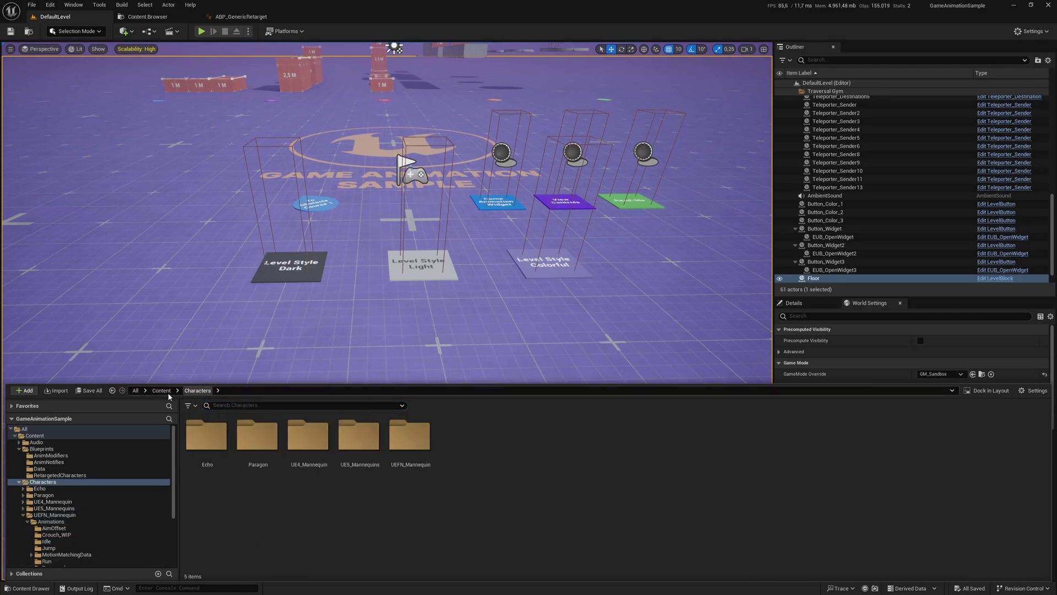
pyautogui.click(161, 390)
pyautogui.doubleClick(256, 435)
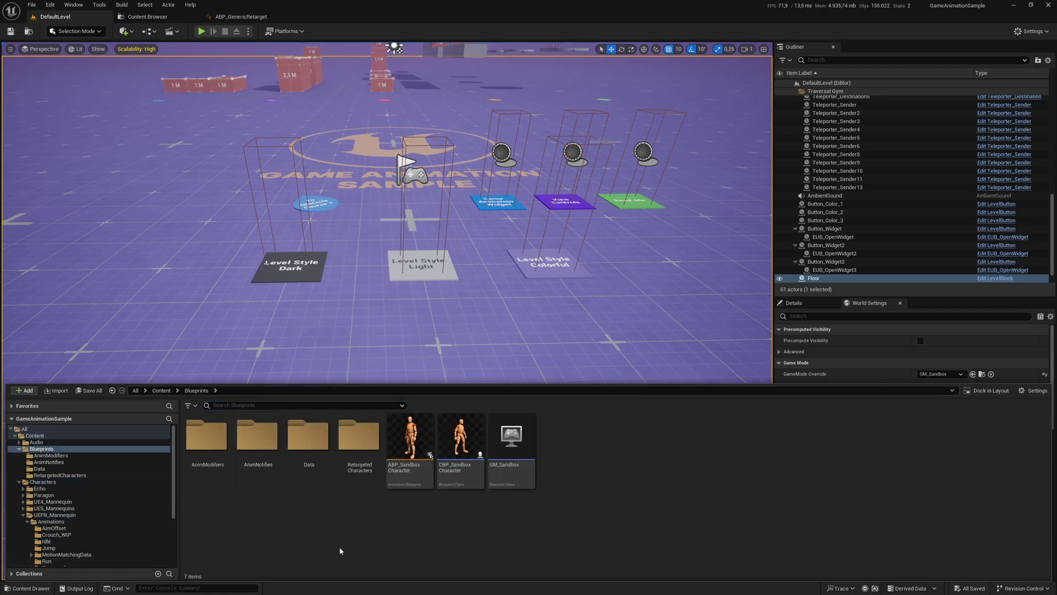
pyautogui.rightClick(461, 455)
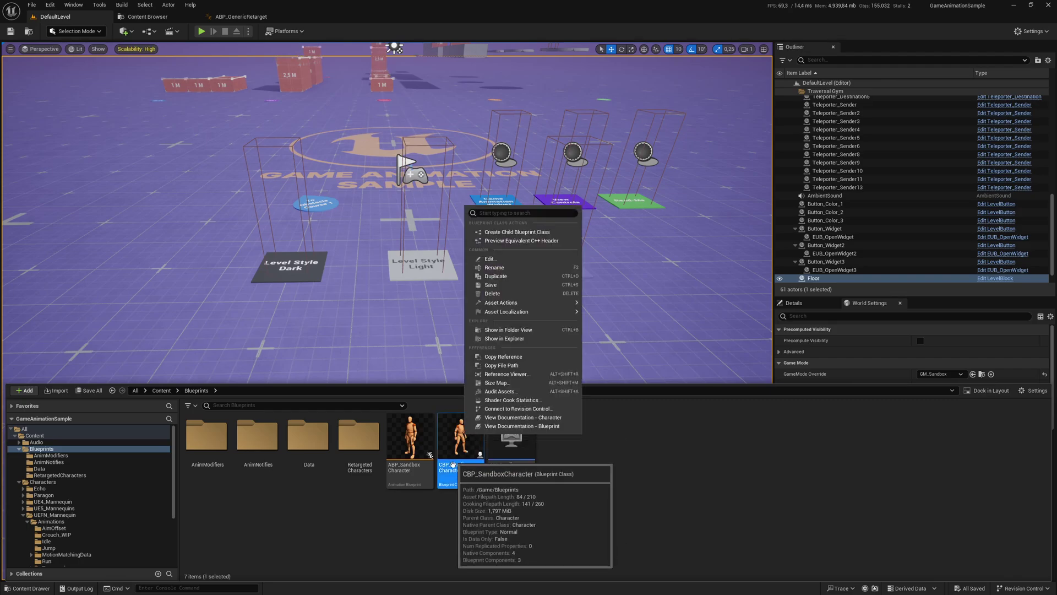
pyautogui.click(519, 239)
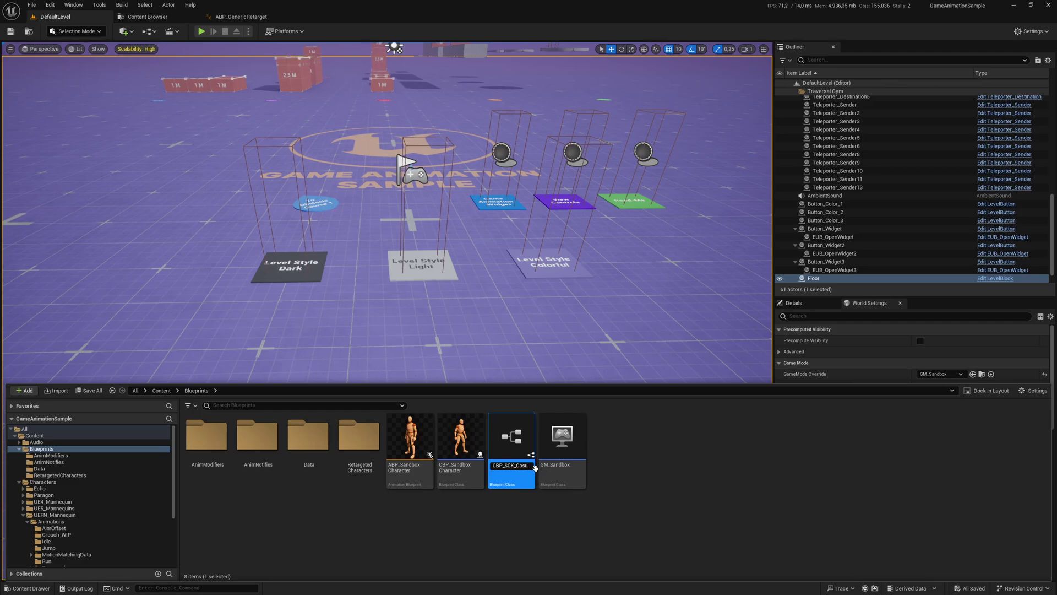
# Name the child blueprint CBP_SCK_Casual and open it in the blueprint editor
pyautogui.press('Return')
pyautogui.click(495, 538)
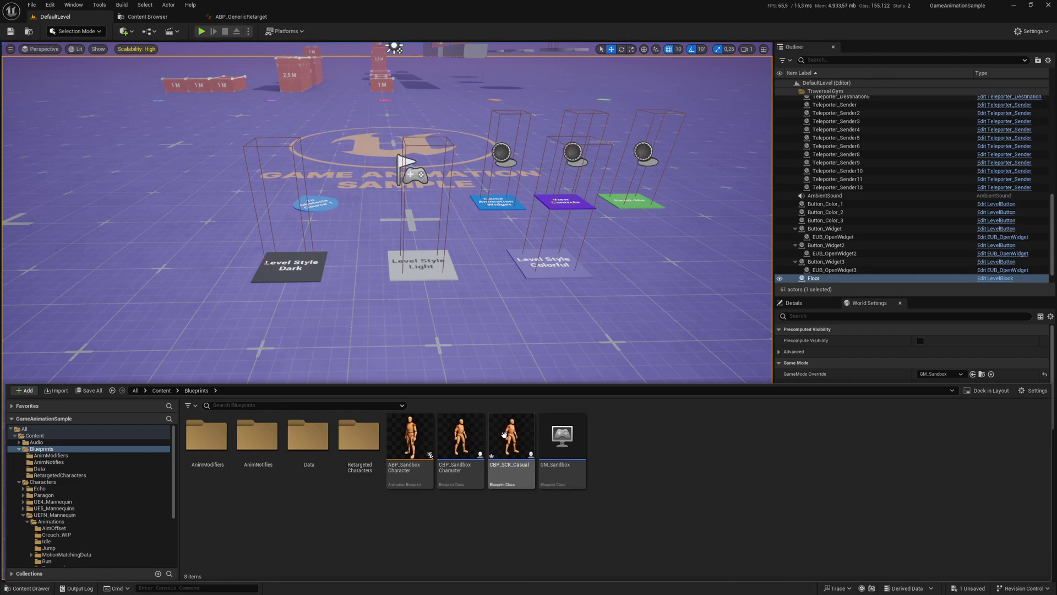
pyautogui.doubleClick(512, 429)
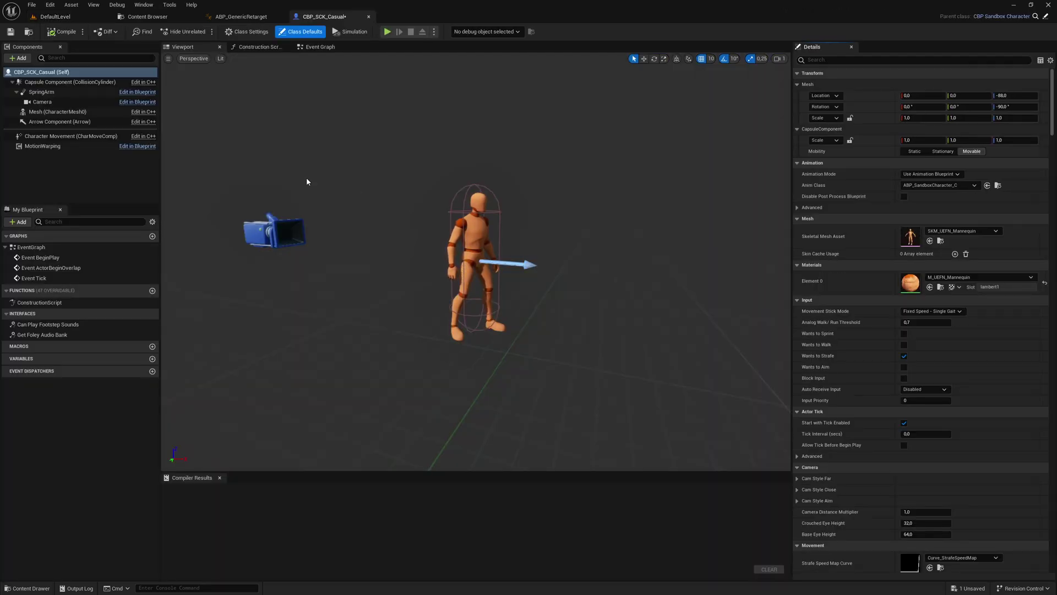
# In CBP_SandboxCharacter, add a SkeletalMesh component under Mesh
pyautogui.click(18, 58)
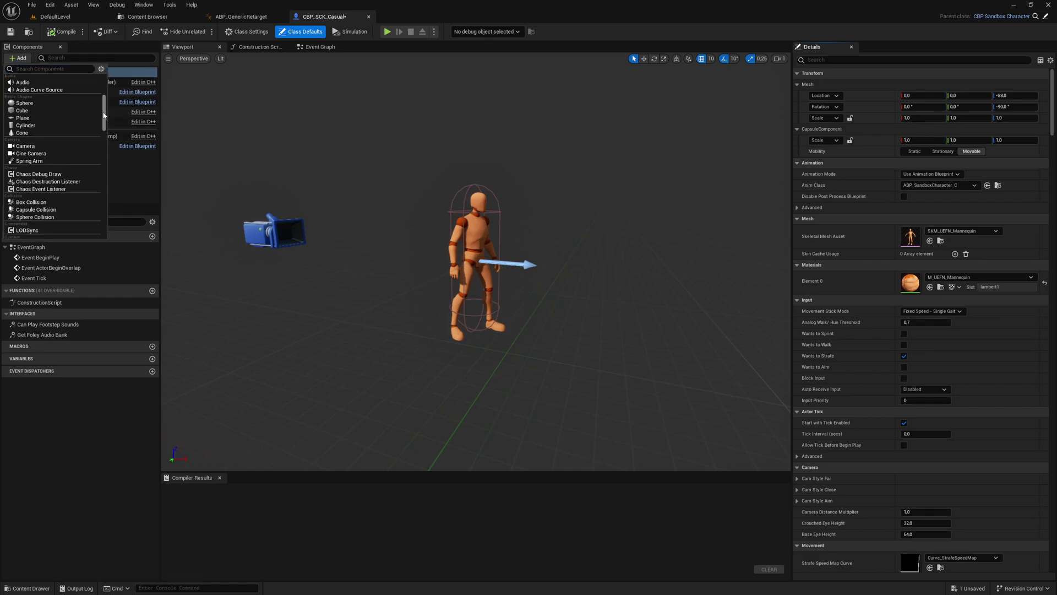
pyautogui.click(138, 102)
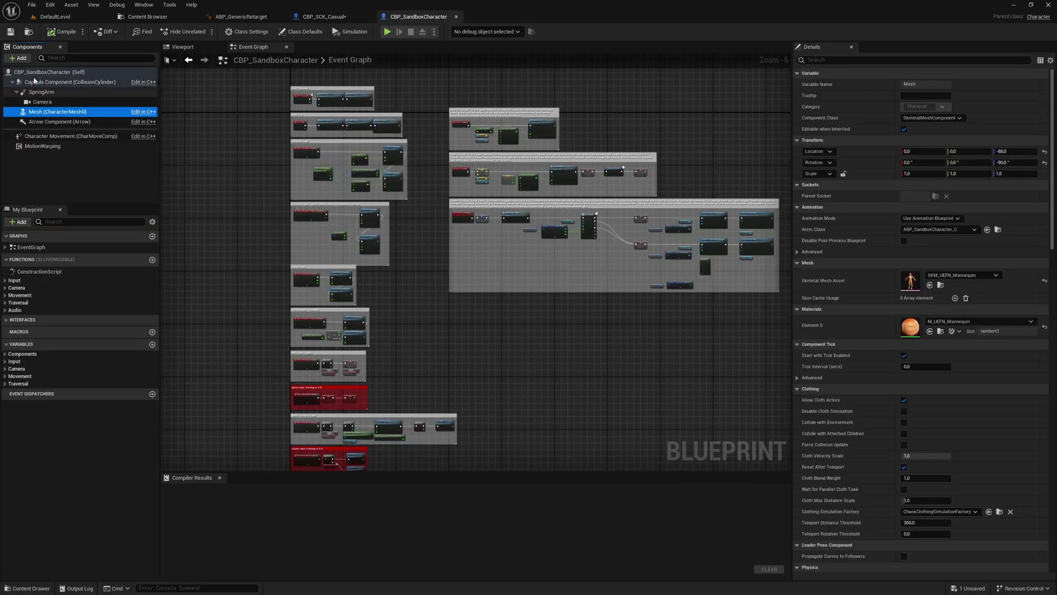
pyautogui.click(18, 58)
pyautogui.write('l')
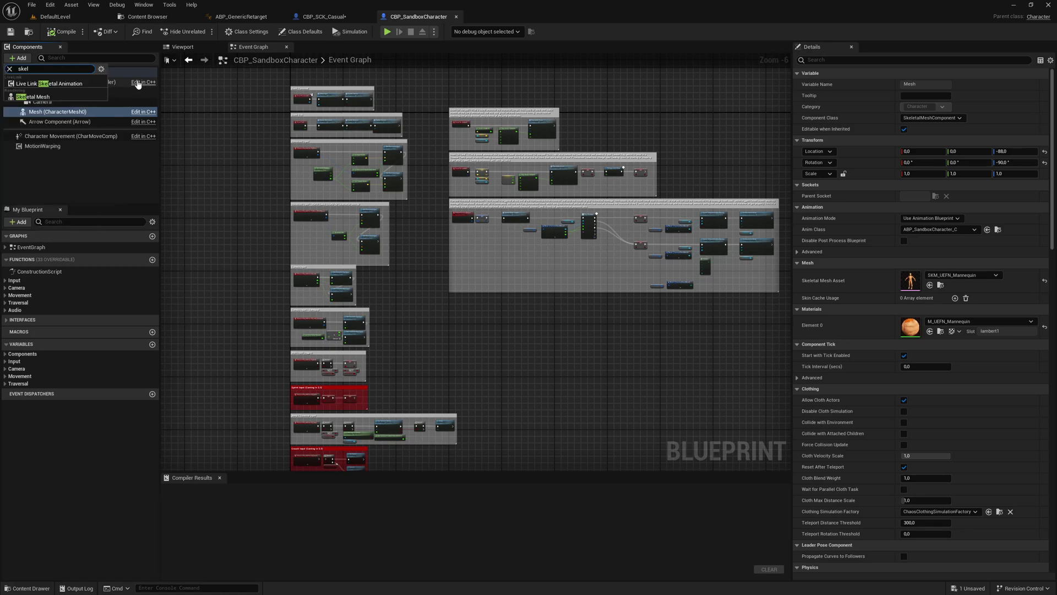
pyautogui.click(33, 96)
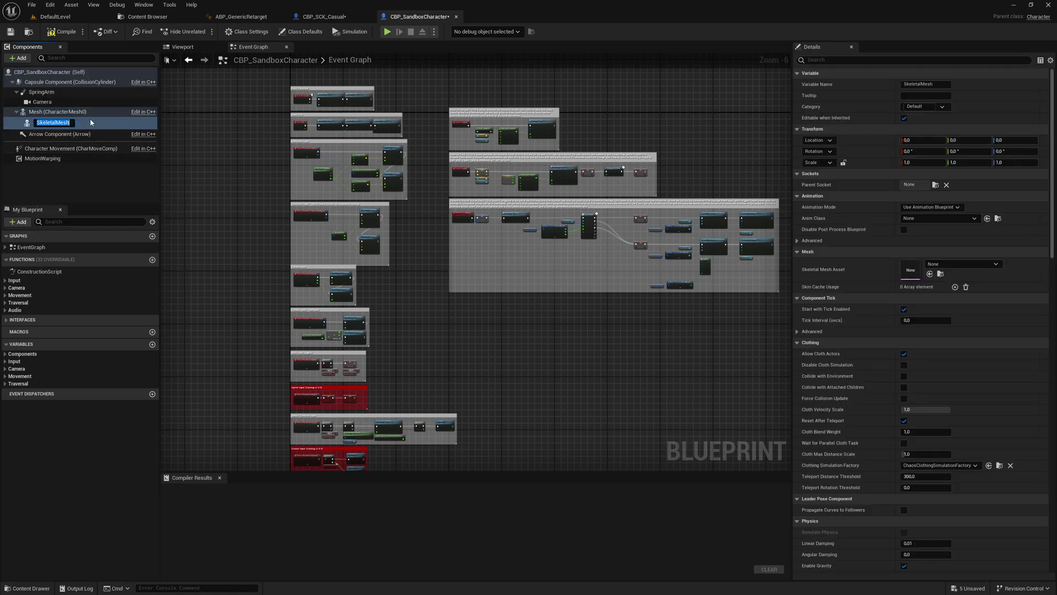
pyautogui.press('Return')
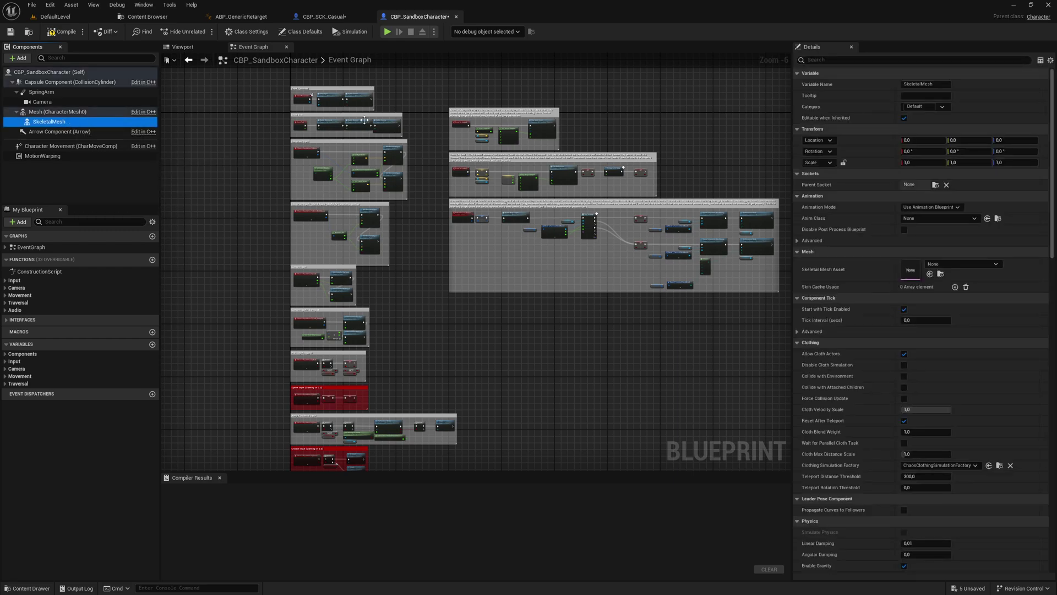
# Set the SkeletalMesh's asset to MESH_PC_03 and its Anim Class to ABP_GenericRetarget
pyautogui.click(984, 264)
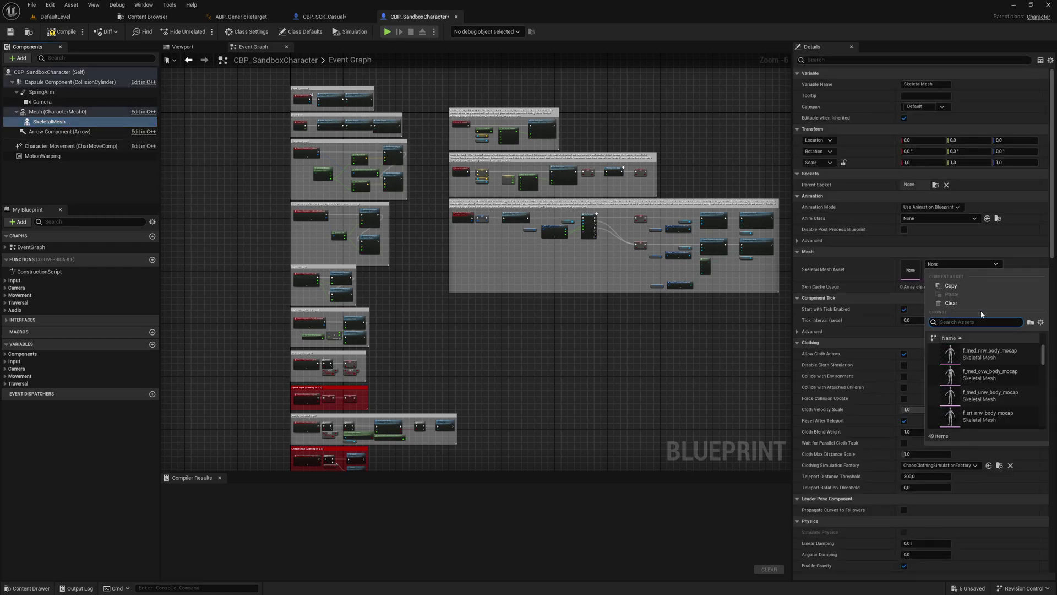
pyautogui.scroll(-2, 975, 396)
pyautogui.scroll(-3, 974, 402)
pyautogui.scroll(-3, 974, 404)
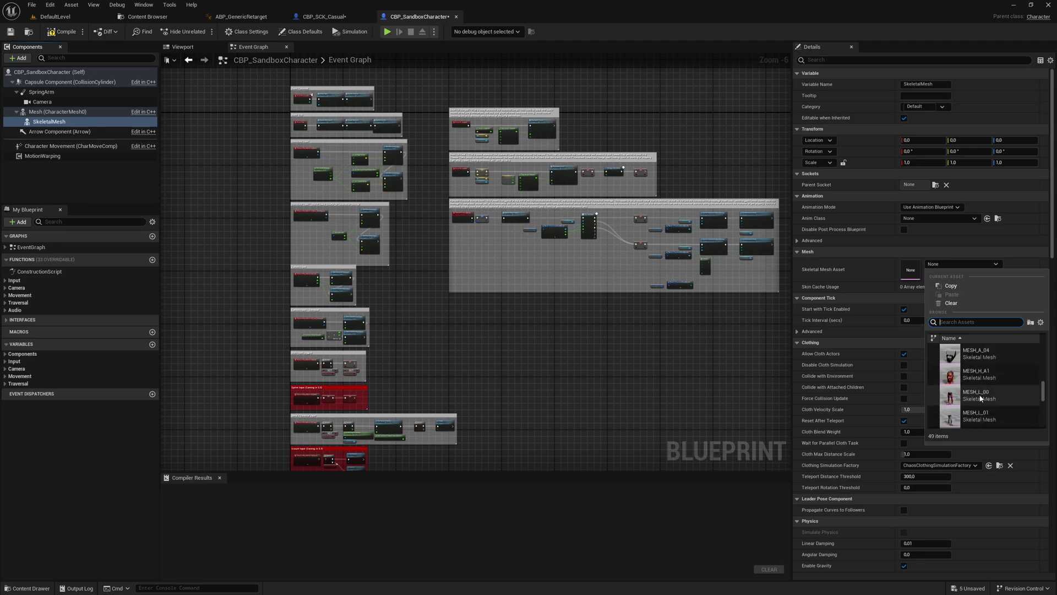
pyautogui.scroll(-2, 975, 405)
pyautogui.scroll(-1, 974, 405)
pyautogui.click(974, 404)
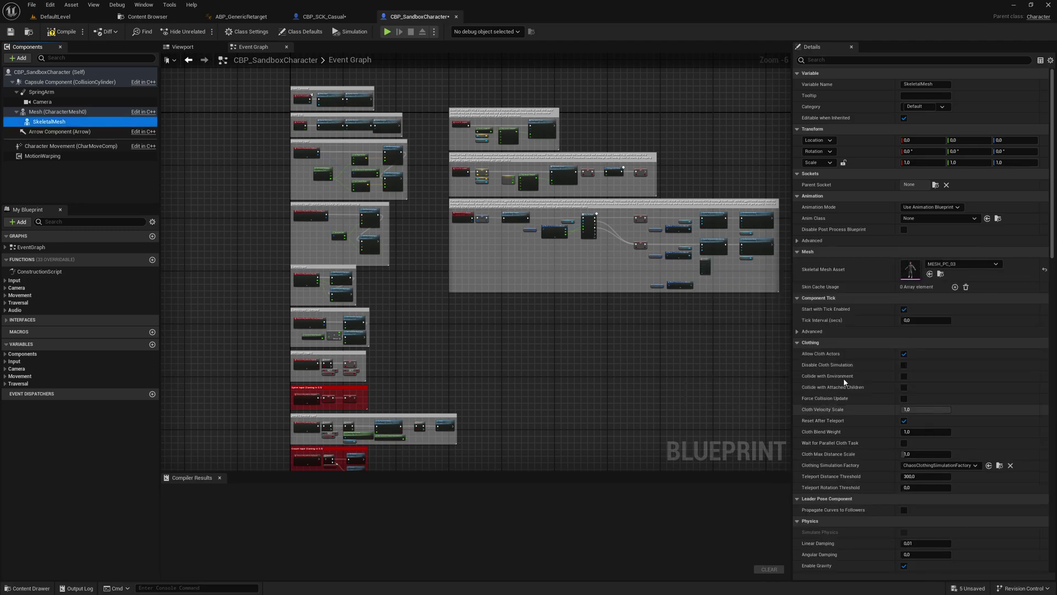
pyautogui.click(191, 49)
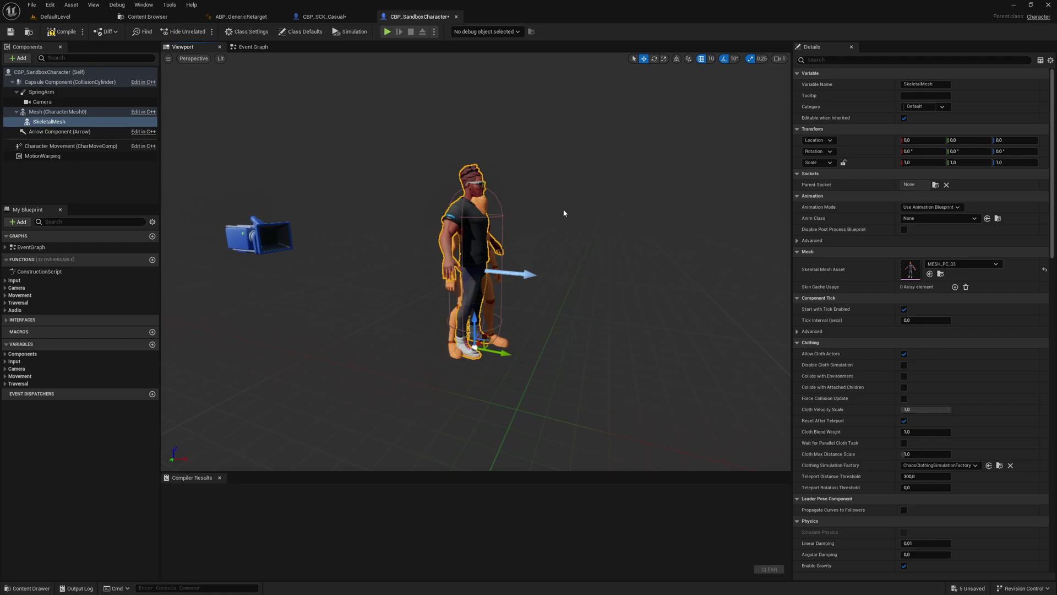
pyautogui.click(938, 218)
pyautogui.write('gene')
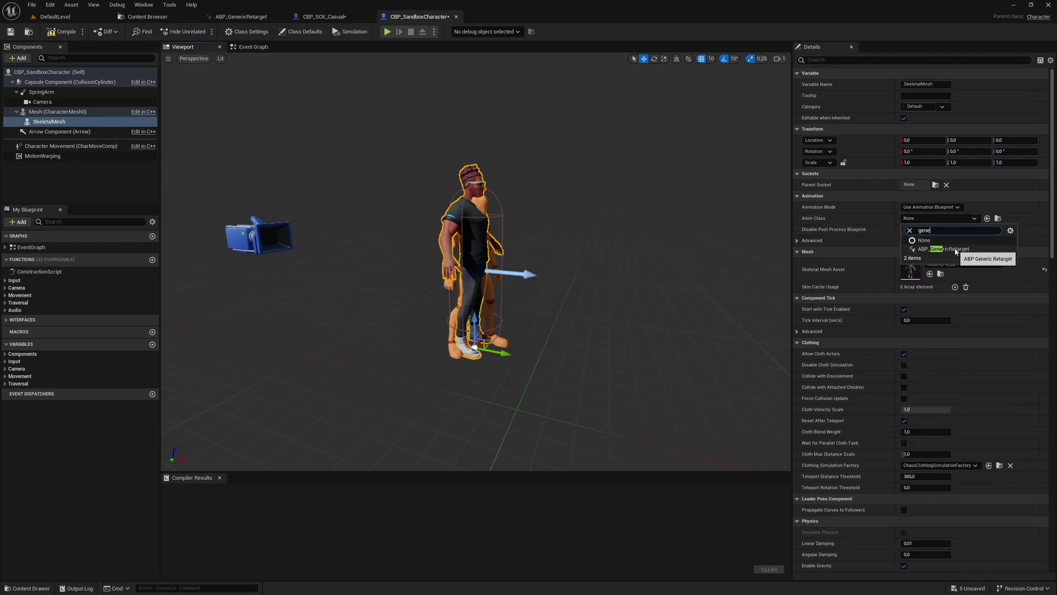
pyautogui.click(947, 249)
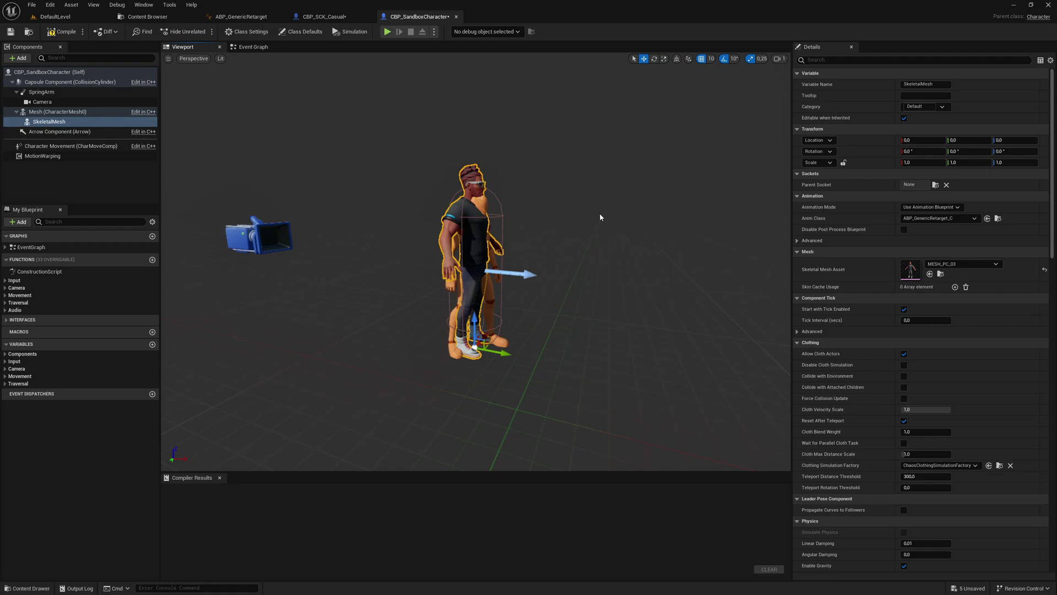
# Copy the RTG_UEFN_to_SCK_Casual key from ABP_GenericRetarget and add it as the SkeletalMesh's component tag
pyautogui.click(234, 17)
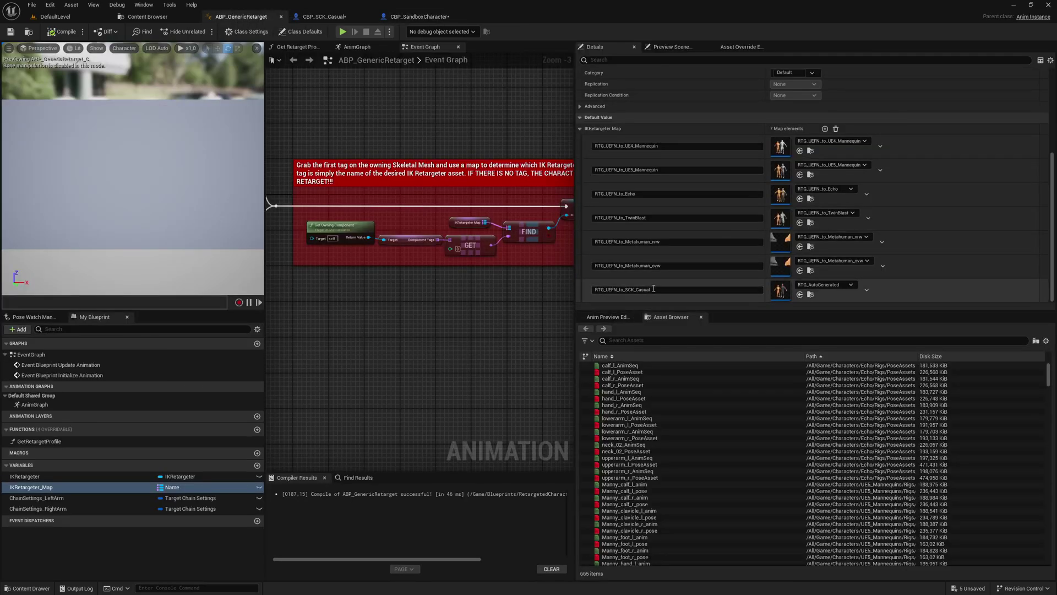
pyautogui.doubleClick(613, 288)
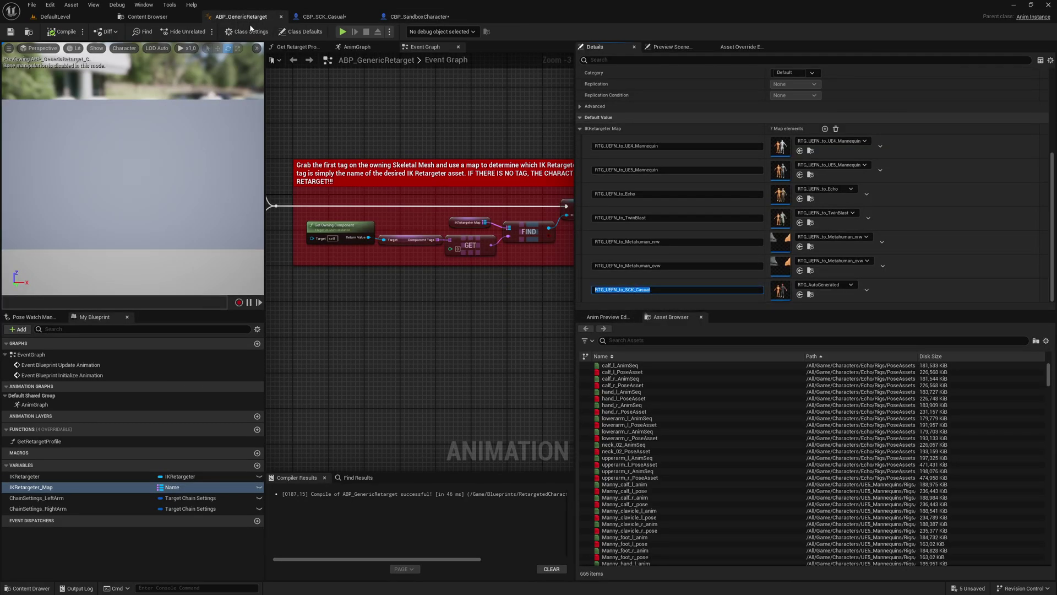
pyautogui.click(321, 17)
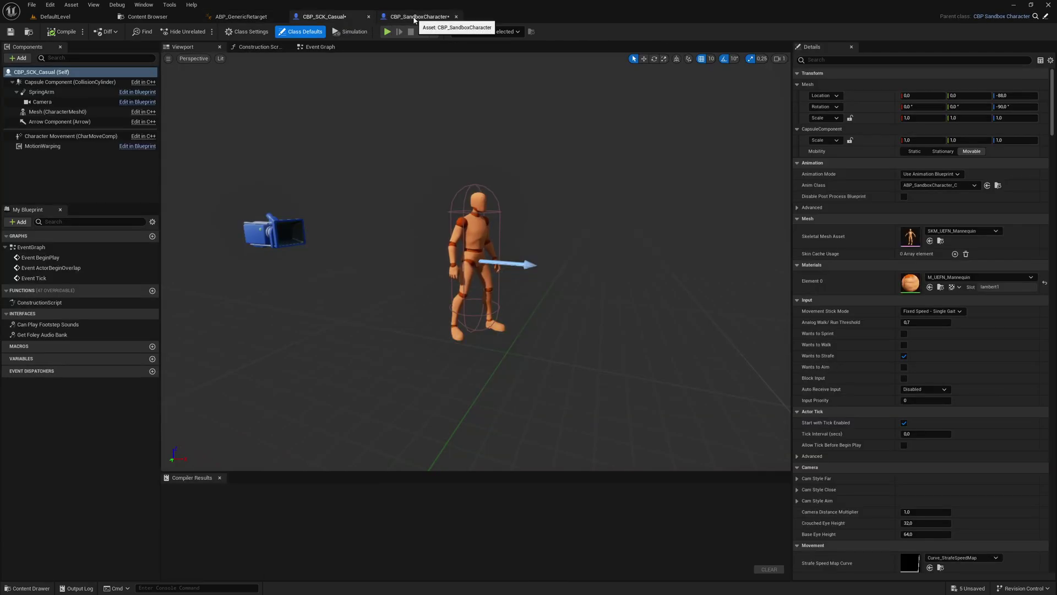
pyautogui.click(414, 18)
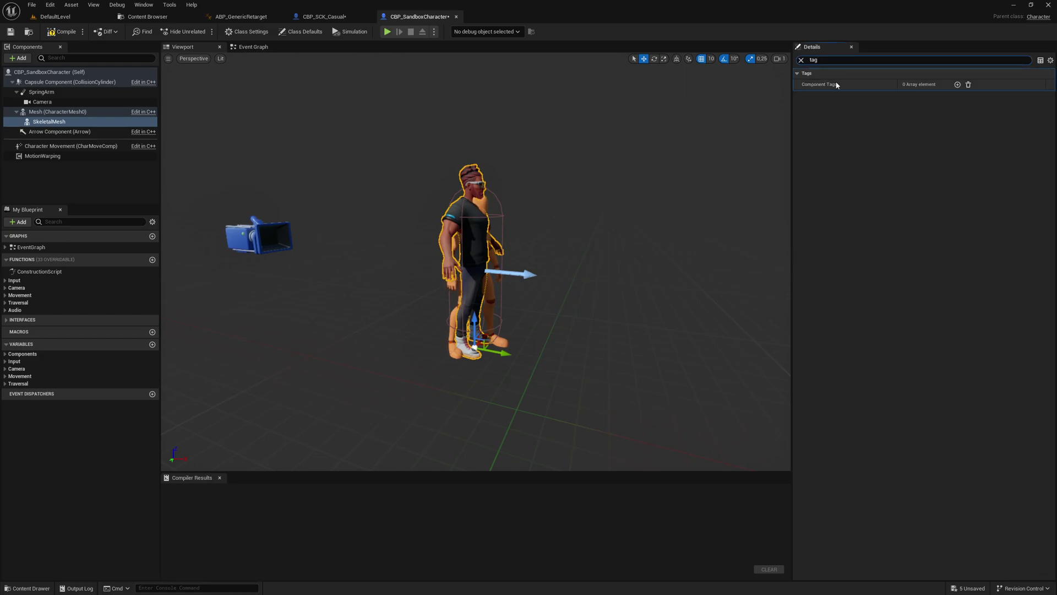
pyautogui.click(957, 85)
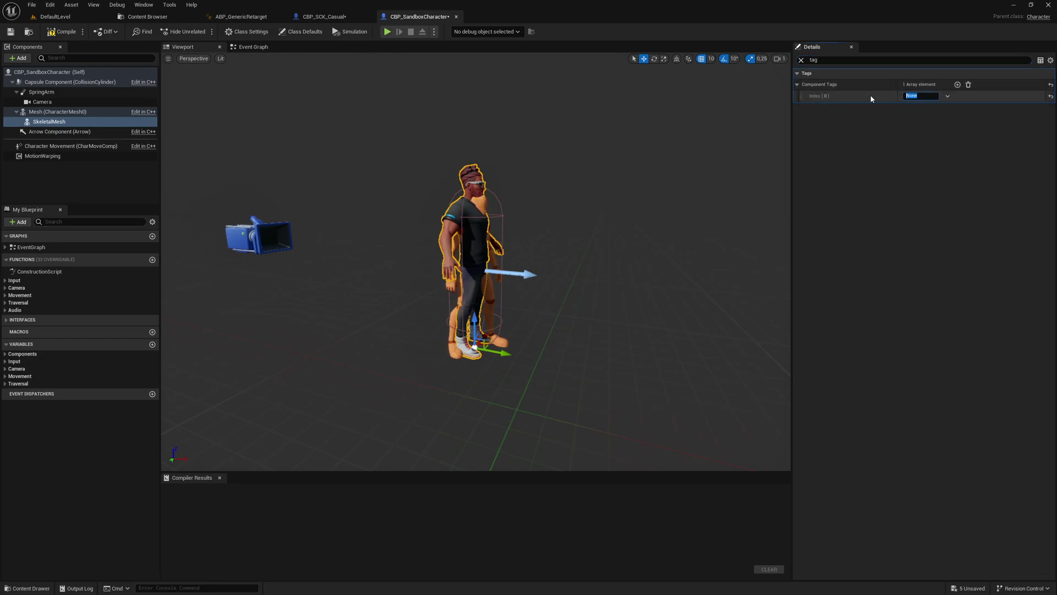
pyautogui.write('RTG_UEFN_to_SCK_Casual')
pyautogui.press('Return')
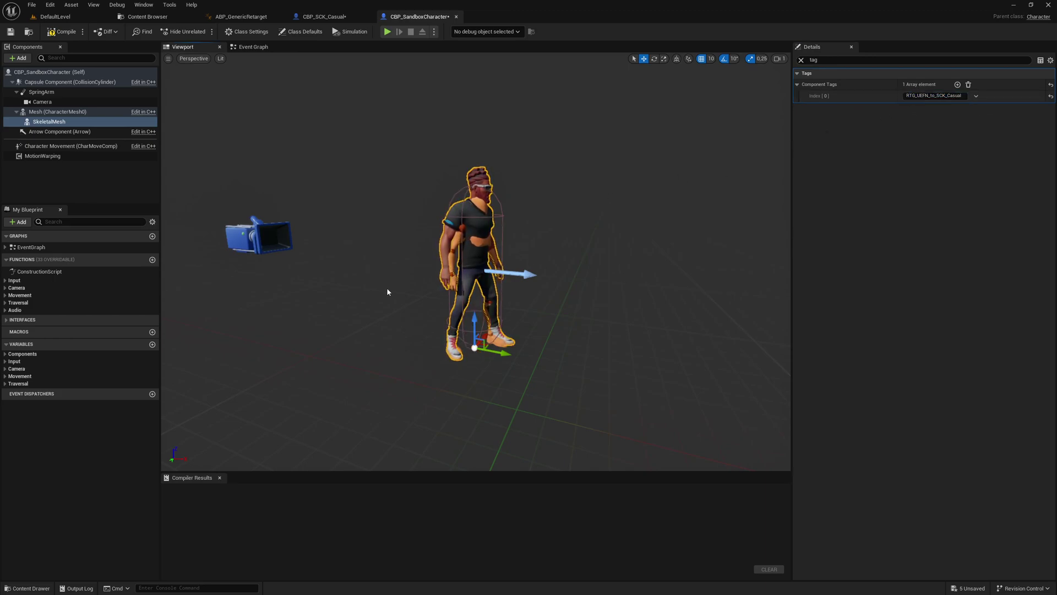
# Make CharacterMesh0 invisible with Always Tick Pose and Refresh Bones, then compile and save CBP_SandboxCharacter
pyautogui.click(57, 111)
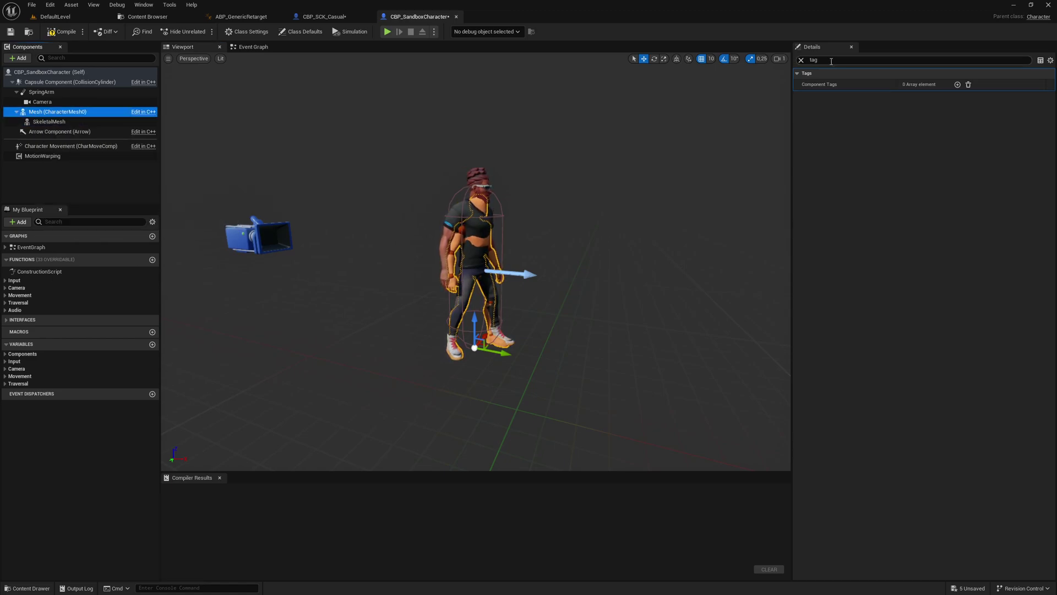
pyautogui.write('vs')
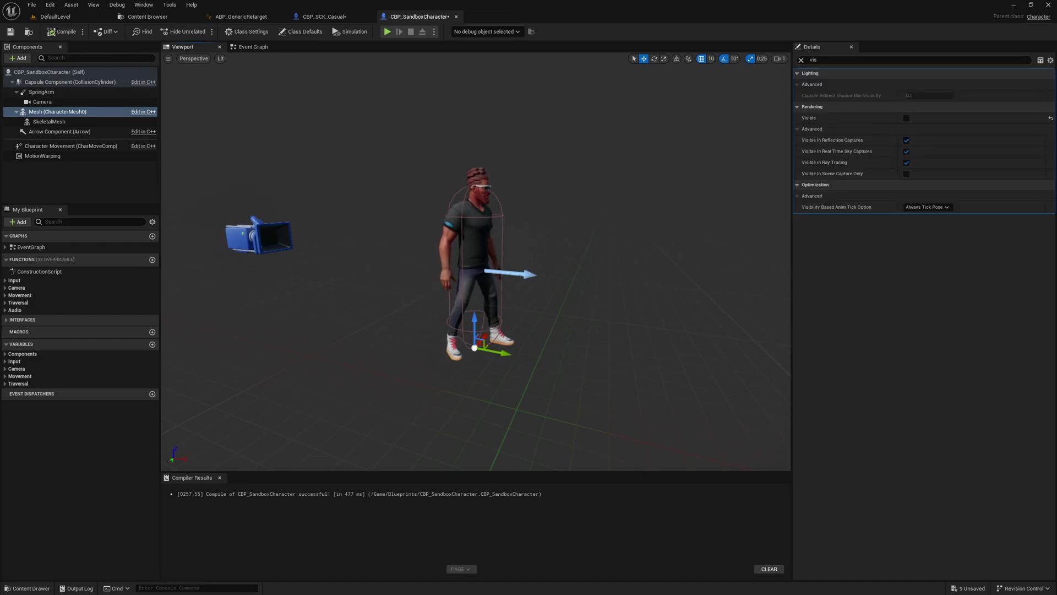
pyautogui.moveTo(476, 262); pyautogui.dragTo(496, 262, button='right')
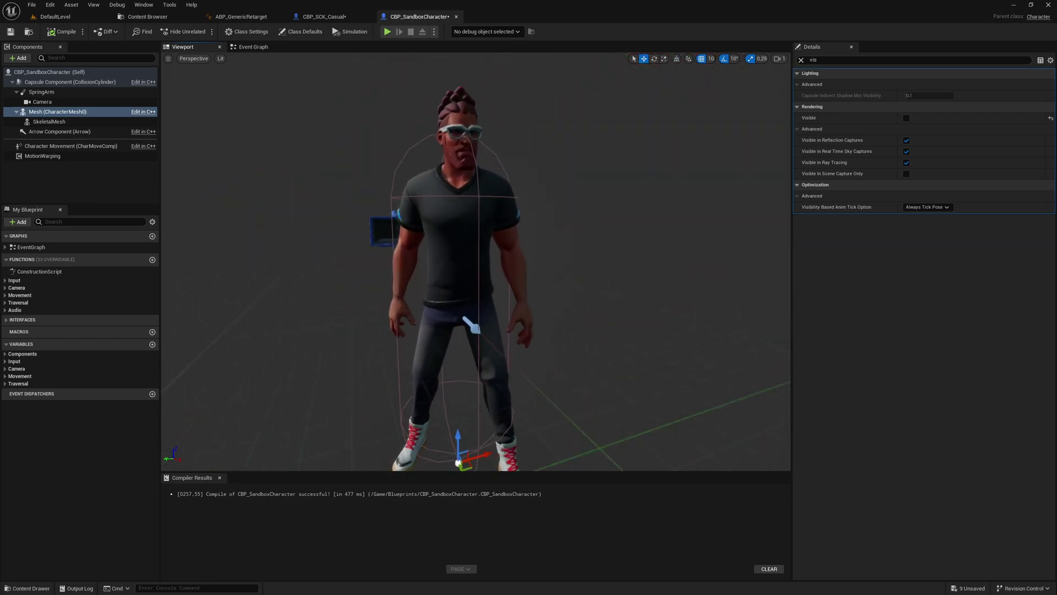
pyautogui.moveTo(581, 220); pyautogui.dragTo(580, 220, button='right')
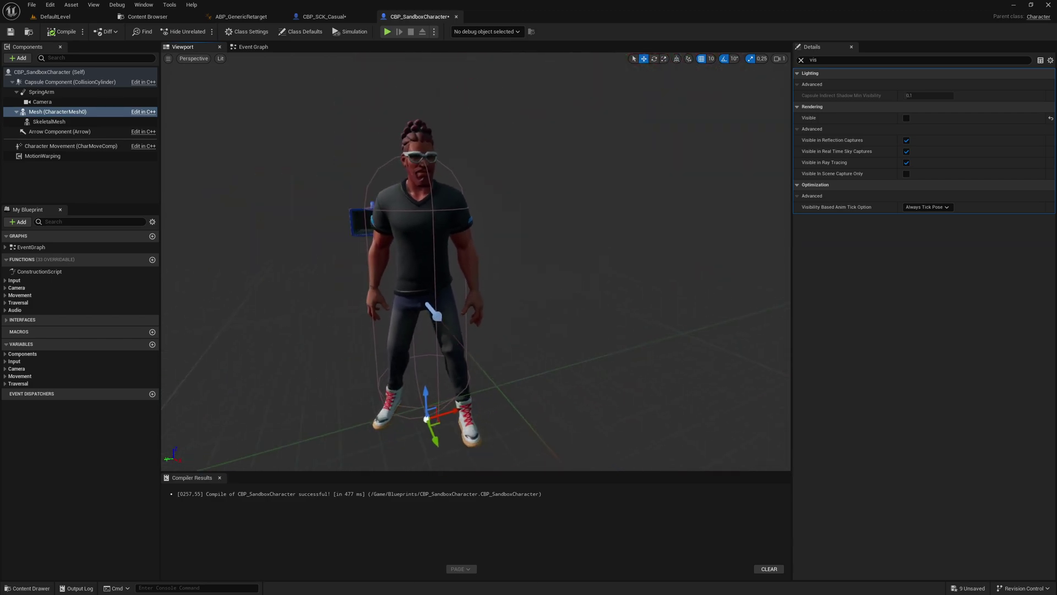
pyautogui.click(918, 208)
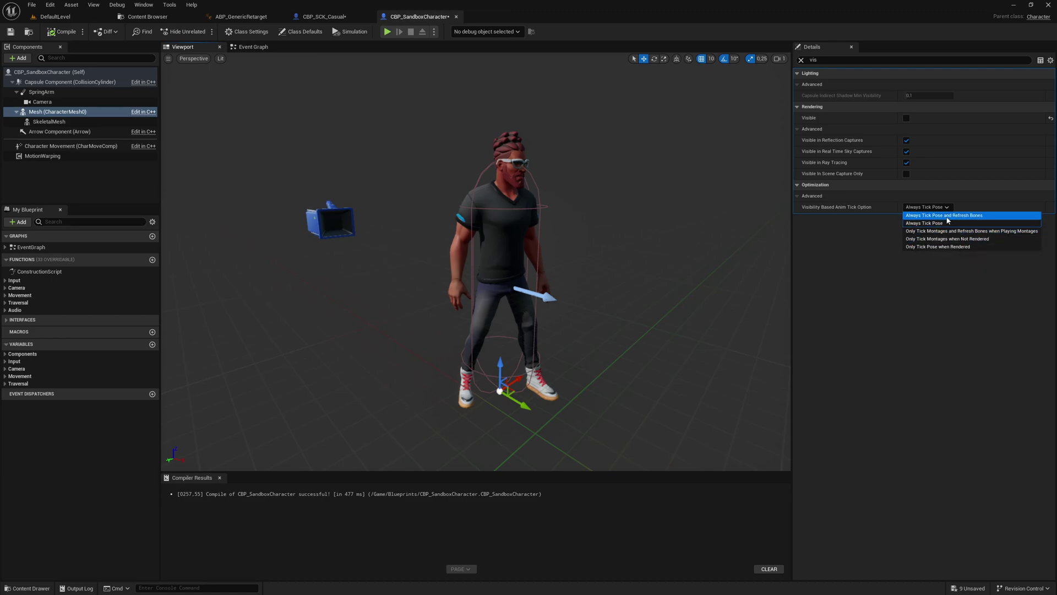
pyautogui.click(948, 216)
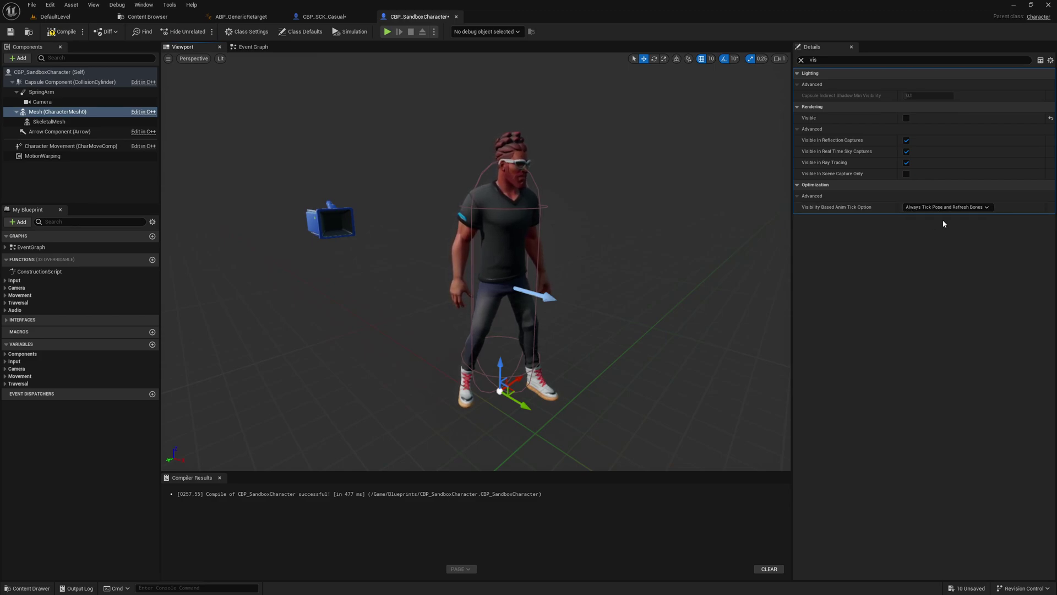
pyautogui.click(10, 33)
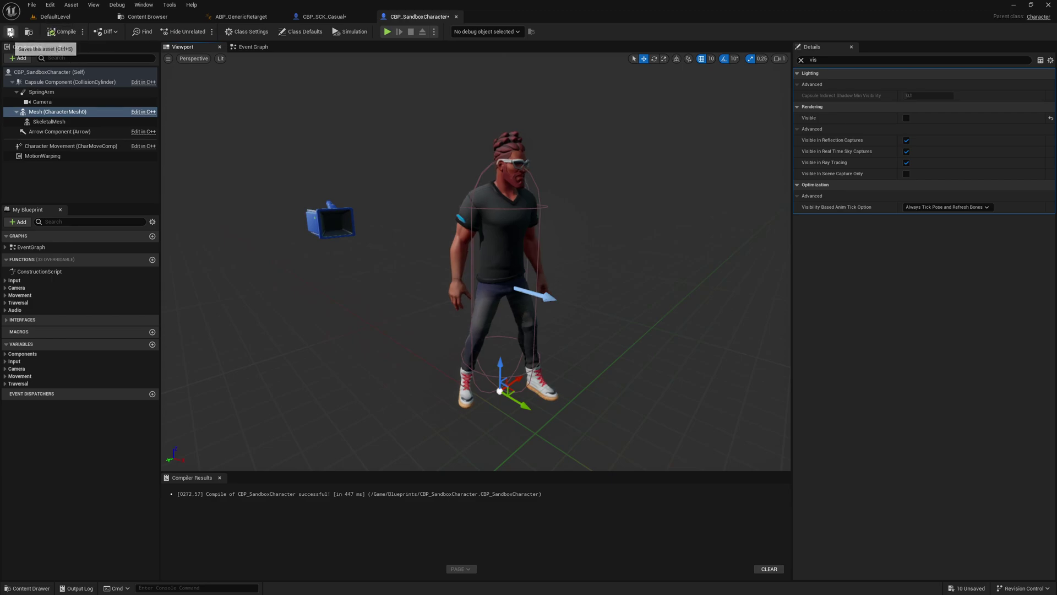
pyautogui.keyDown('alt'); pyautogui.moveTo(442, 152); pyautogui.dragTo(353, 160); pyautogui.keyUp('alt')
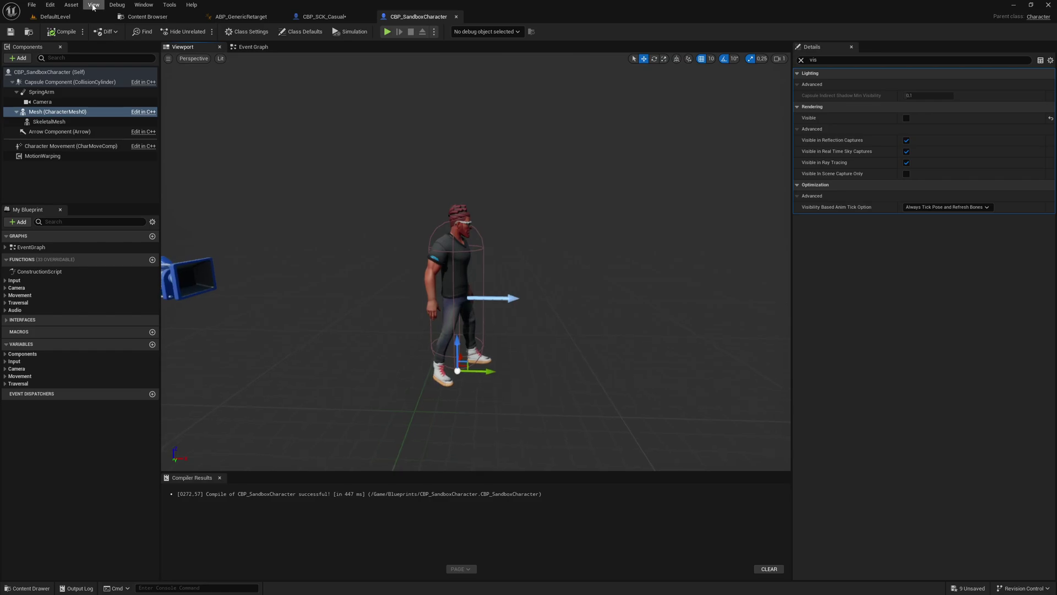
# In World Settings' Selected GameMode, set Default Pawn Class to CBP_SCK_Casual
pyautogui.click(193, 17)
pyautogui.click(55, 16)
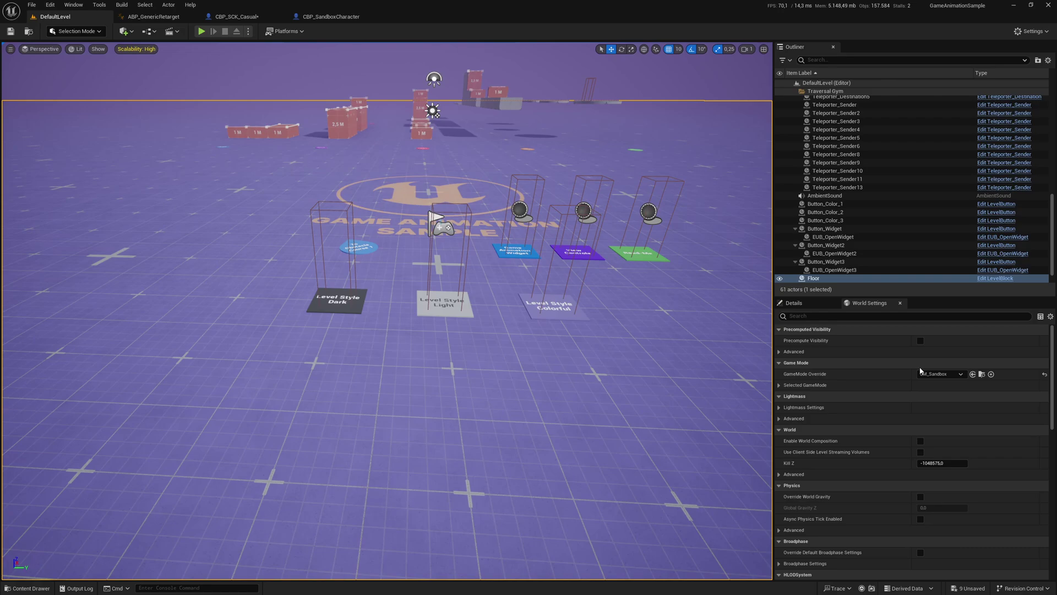
pyautogui.click(779, 385)
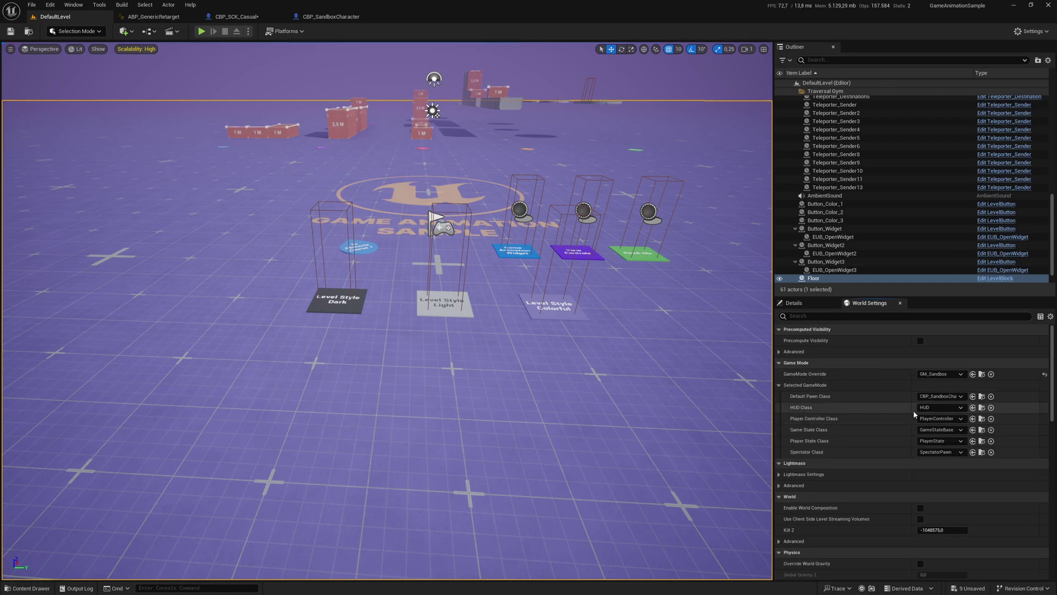
pyautogui.click(961, 396)
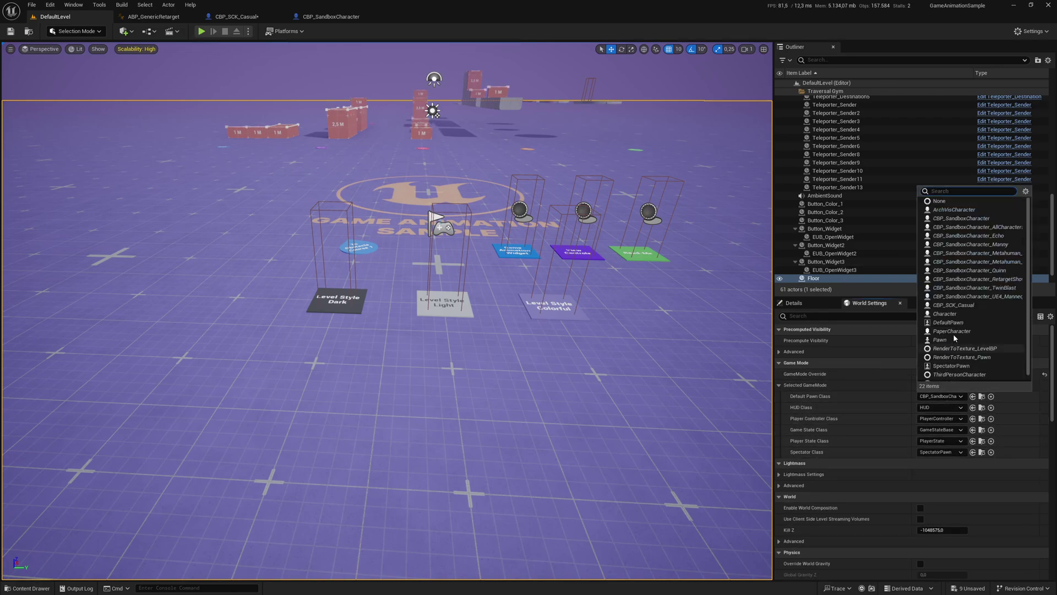
pyautogui.click(958, 305)
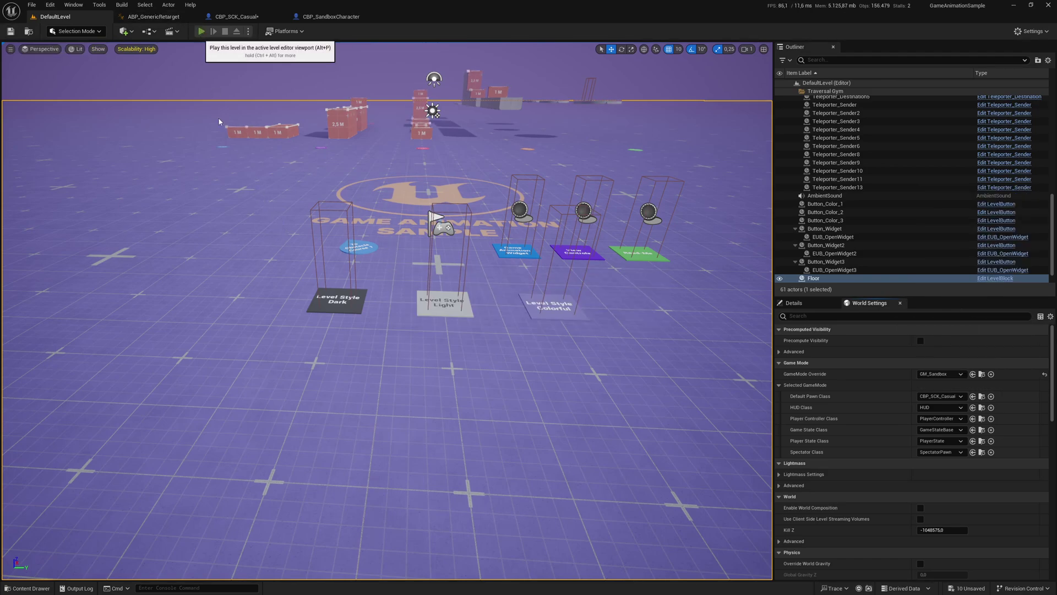
# Start a play session and run the character around the floor toward the obstacle boxes
pyautogui.click(202, 31)
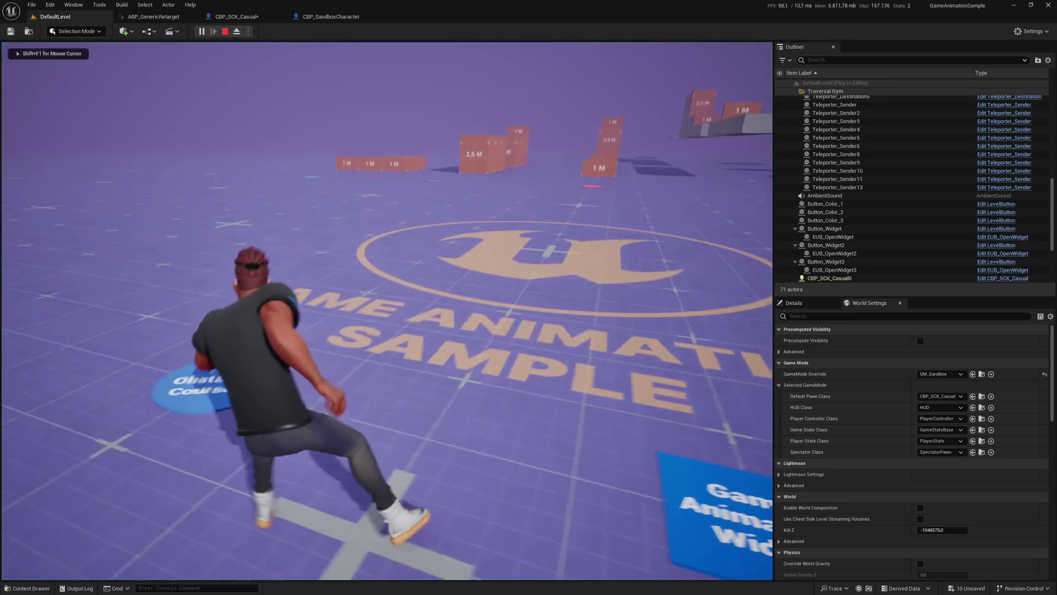
pyautogui.press('w')
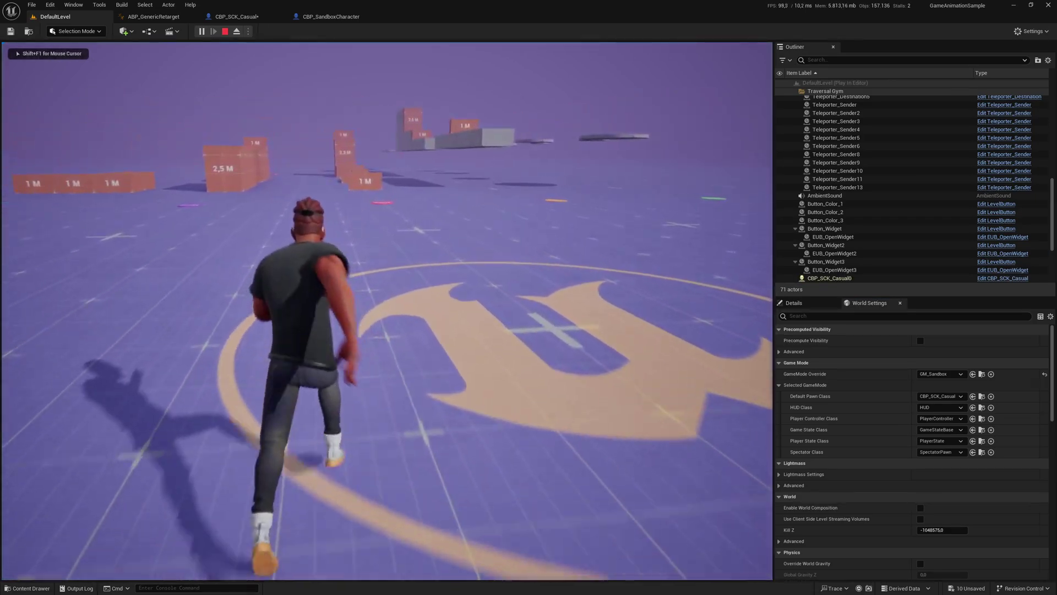
pyautogui.press('w')
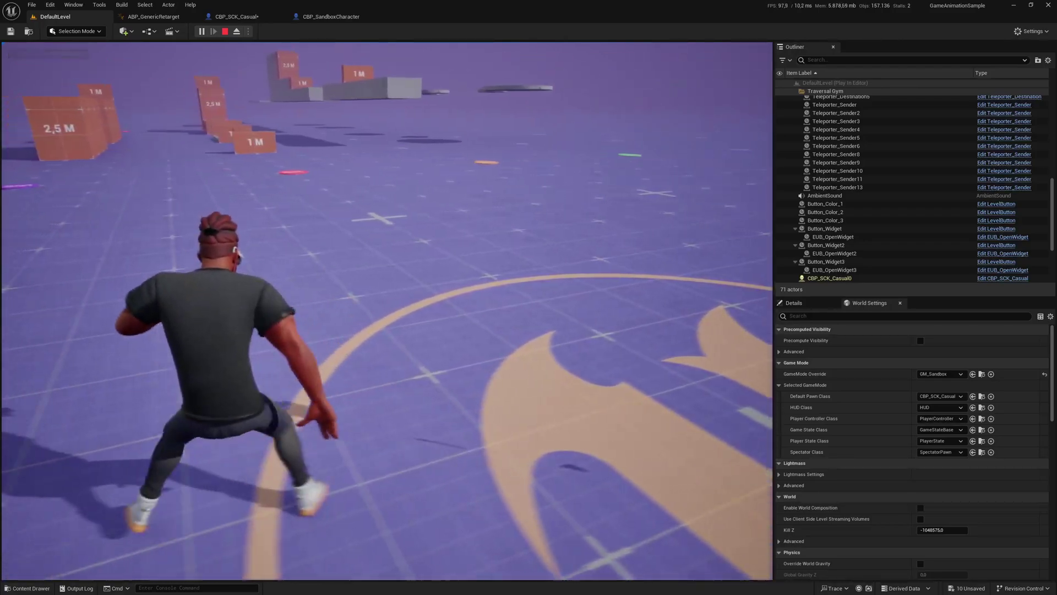
pyautogui.press('d')
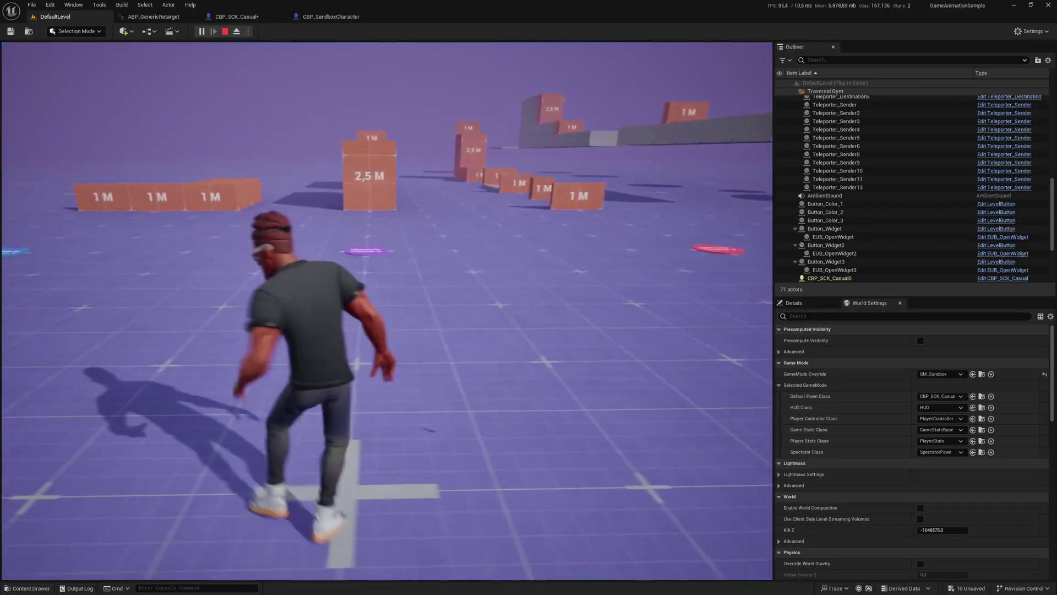
pyautogui.press('a')
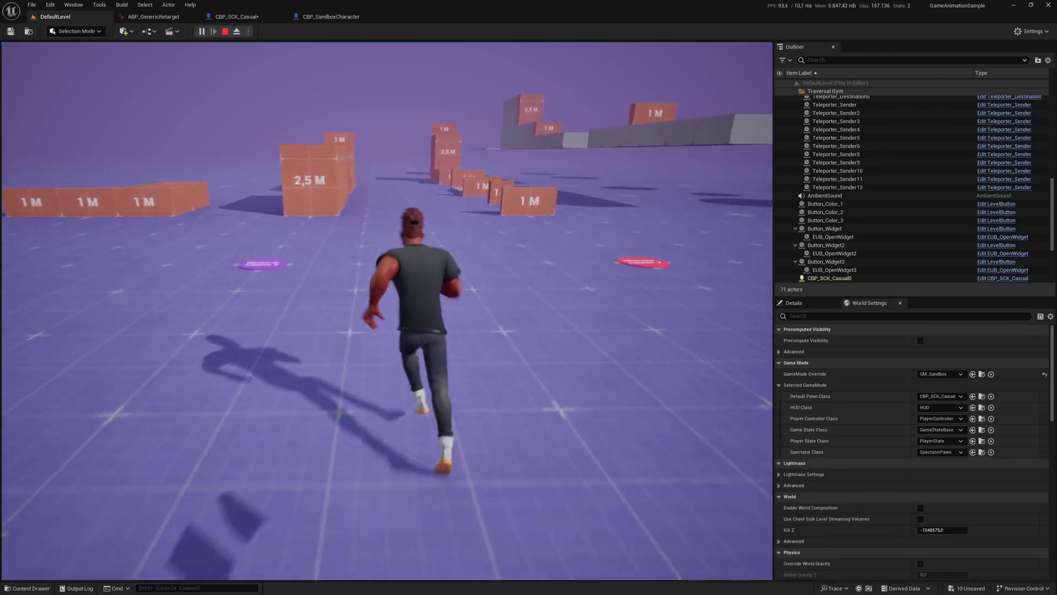
pyautogui.press('a')
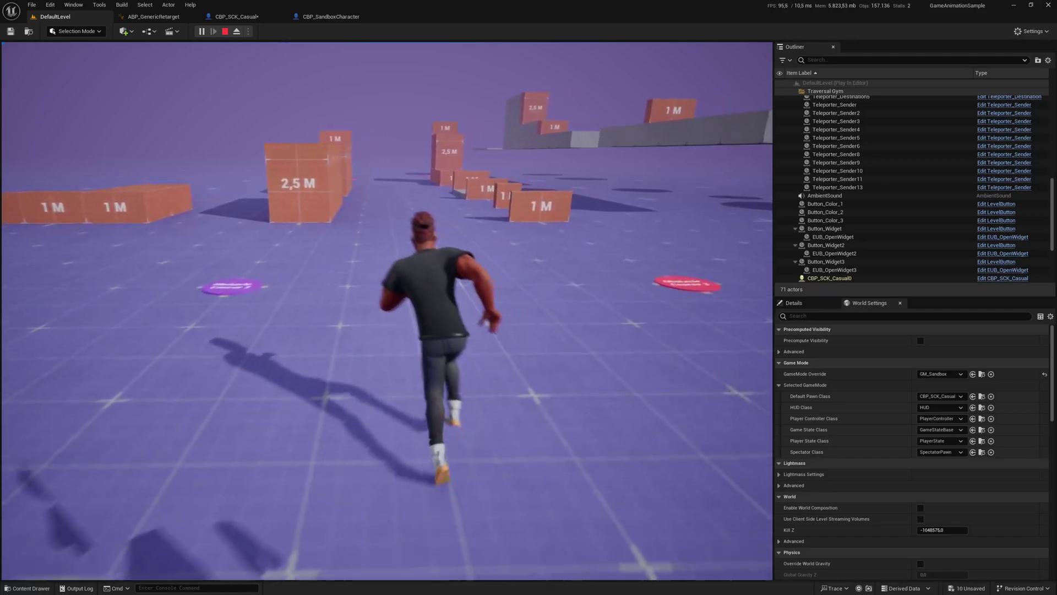
pyautogui.press('s')
pyautogui.press('w')
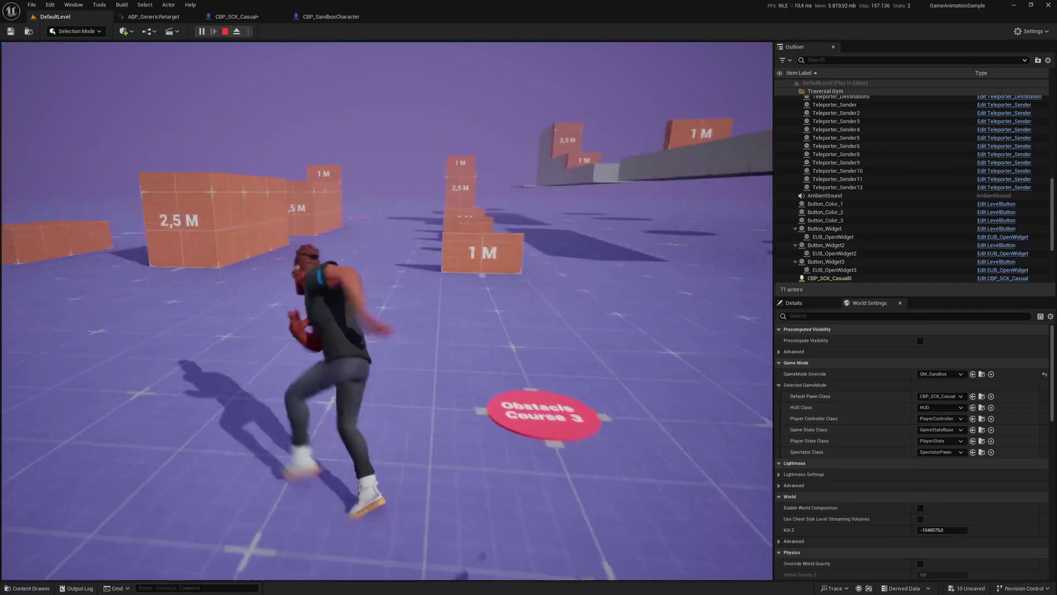
# Vault the boxes, climb the 2,5 M wall and 1 M box, then free the mouse
pyautogui.press('space')
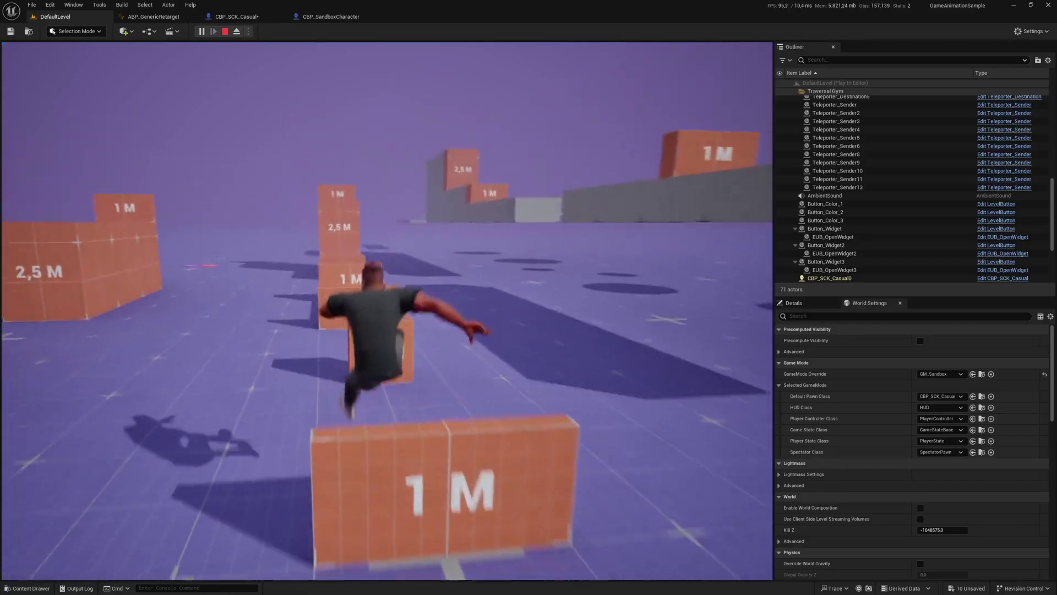
pyautogui.press('space')
pyautogui.press('space')
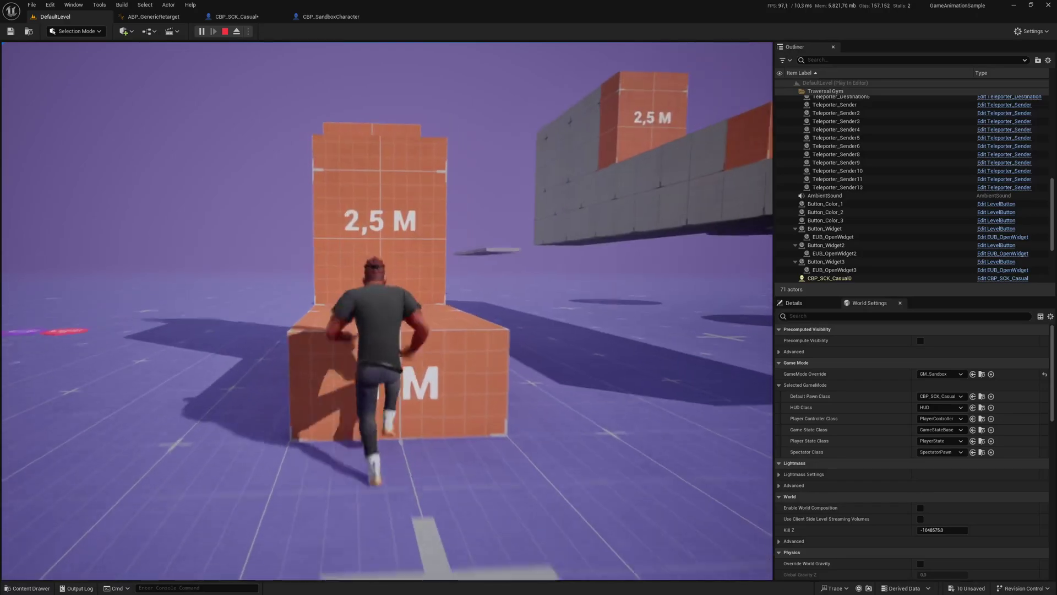
pyautogui.press('space')
pyautogui.press('space')
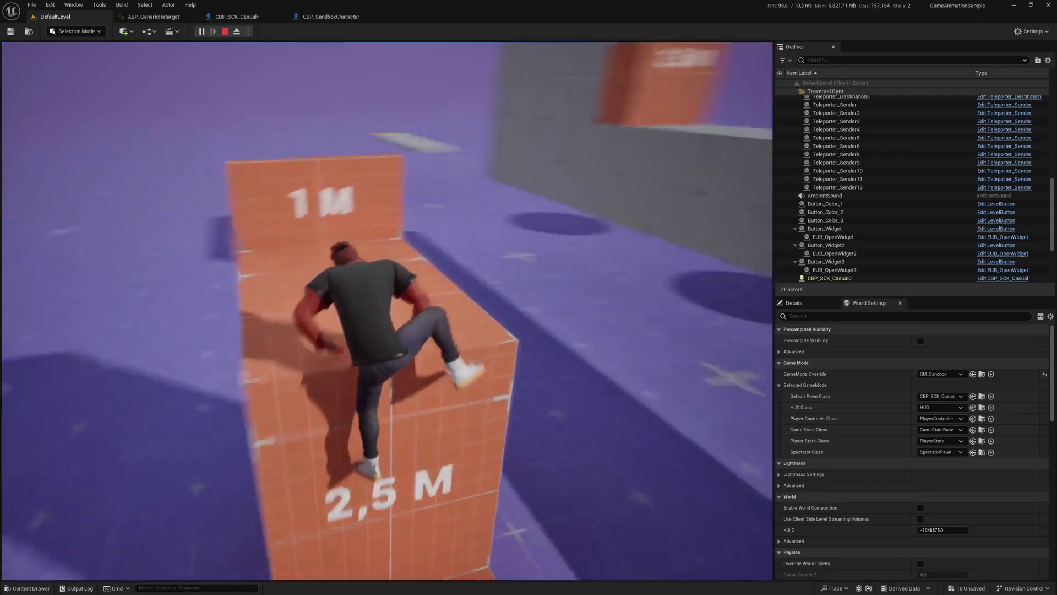
pyautogui.press('space')
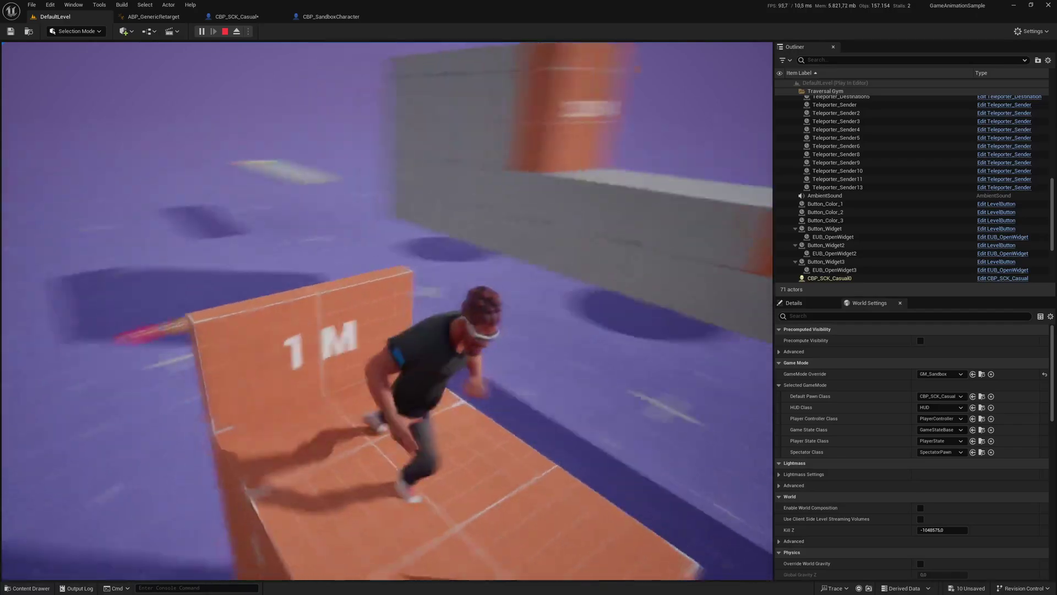
pyautogui.press('space')
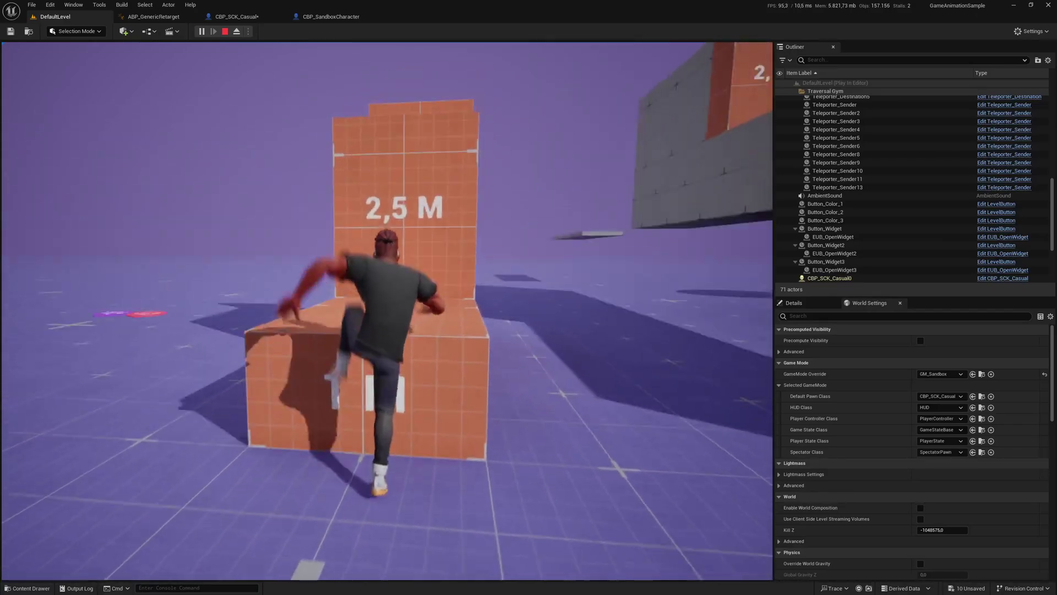
pyautogui.press('space')
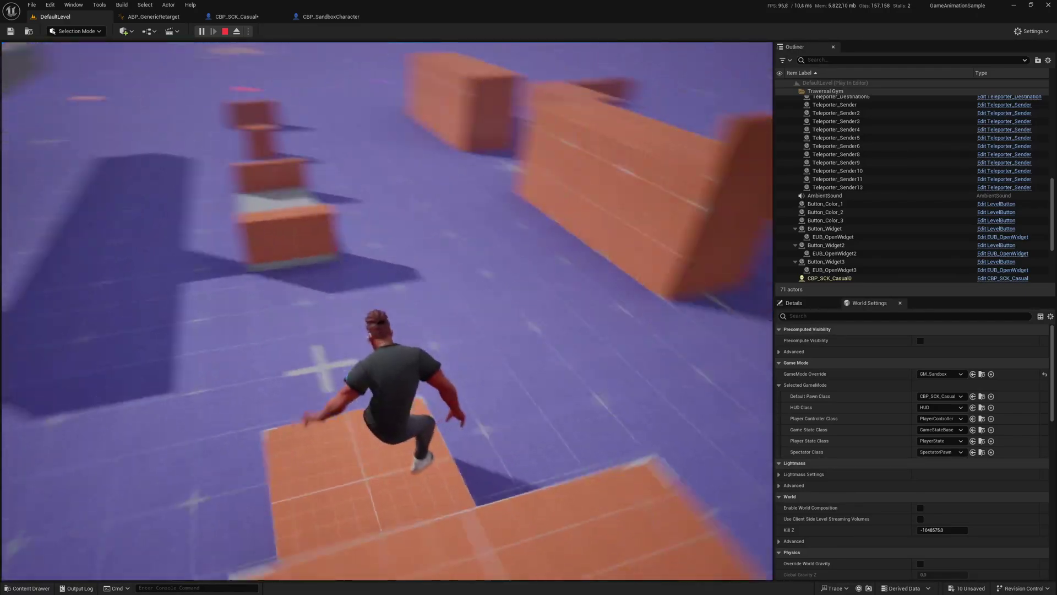
pyautogui.hotkey('shift', 'F1')
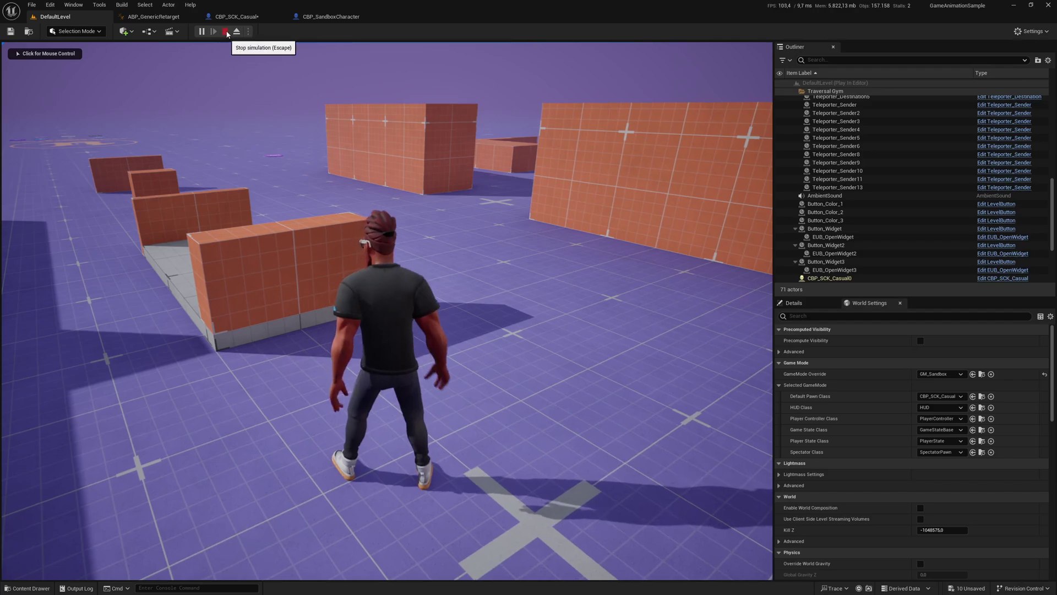
# Stop the playtest and switch to the CBP_SCK_Casual blueprint
pyautogui.click(225, 31)
pyautogui.click(159, 16)
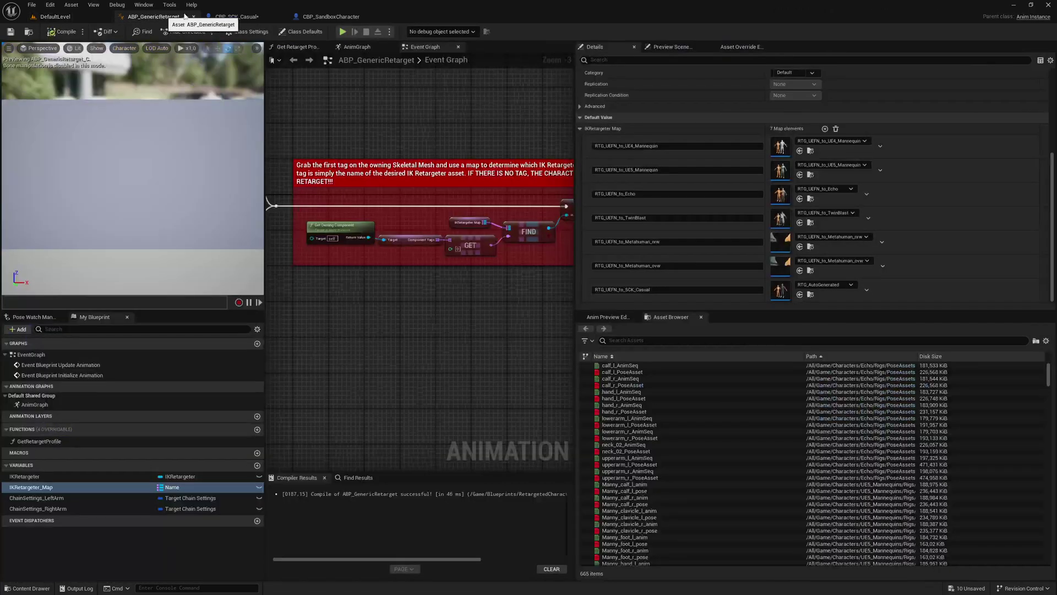
pyautogui.click(236, 16)
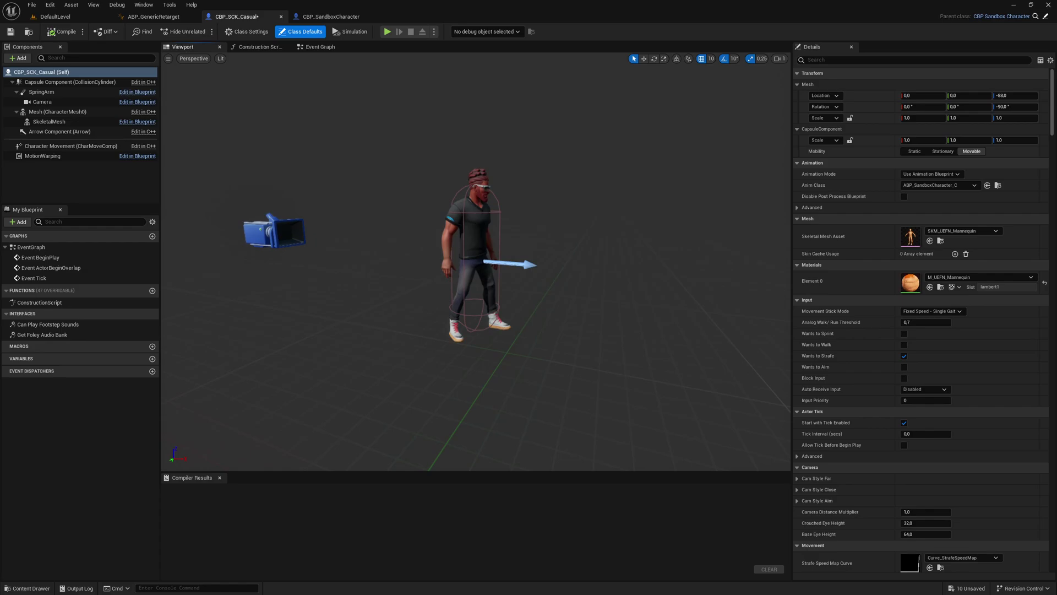
# Inspect the Mesh and SkeletalMesh components' details filtered to 'vis' visibility settings
pyautogui.click(50, 121)
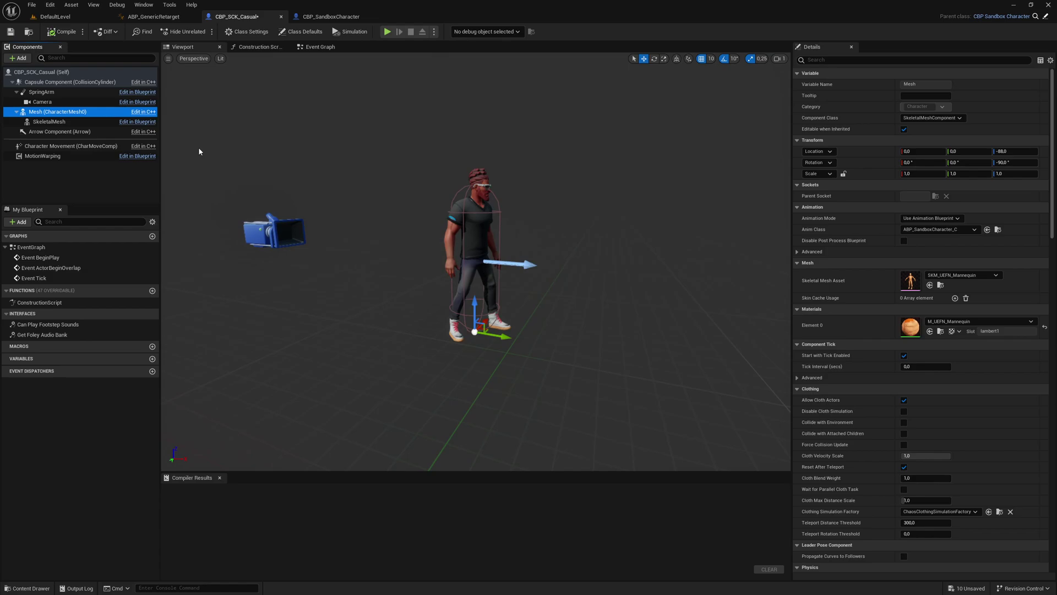
pyautogui.click(847, 59)
pyautogui.write('vis')
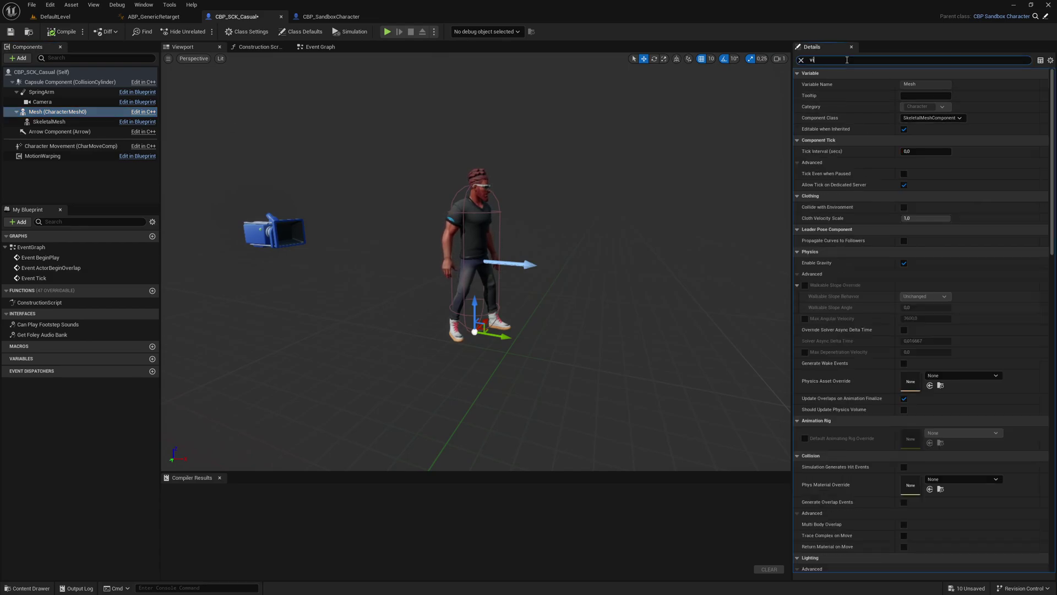
pyautogui.moveTo(569, 210); pyautogui.dragTo(612, 175)
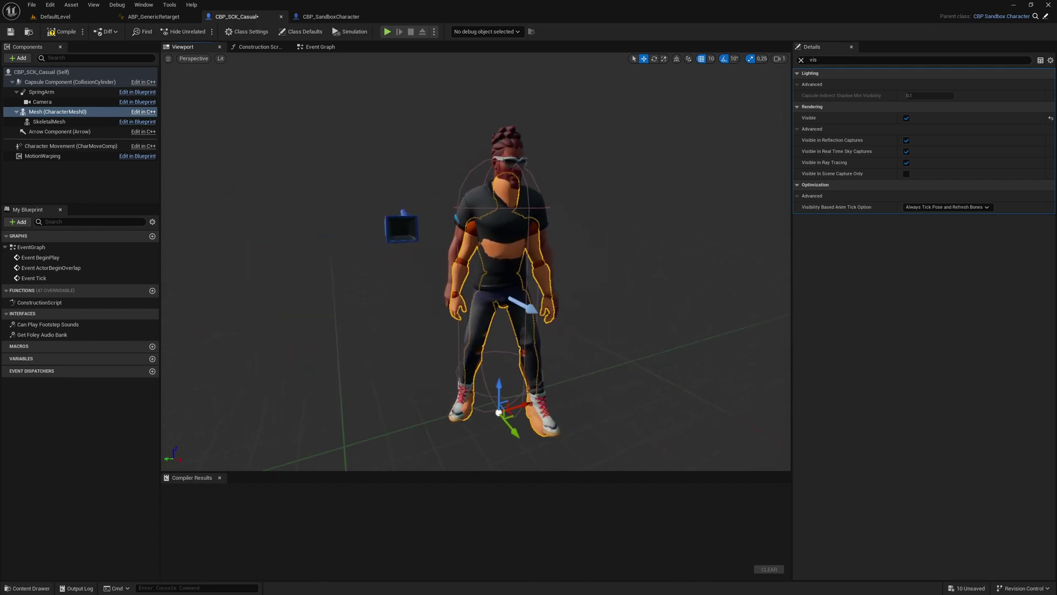
pyautogui.click(66, 122)
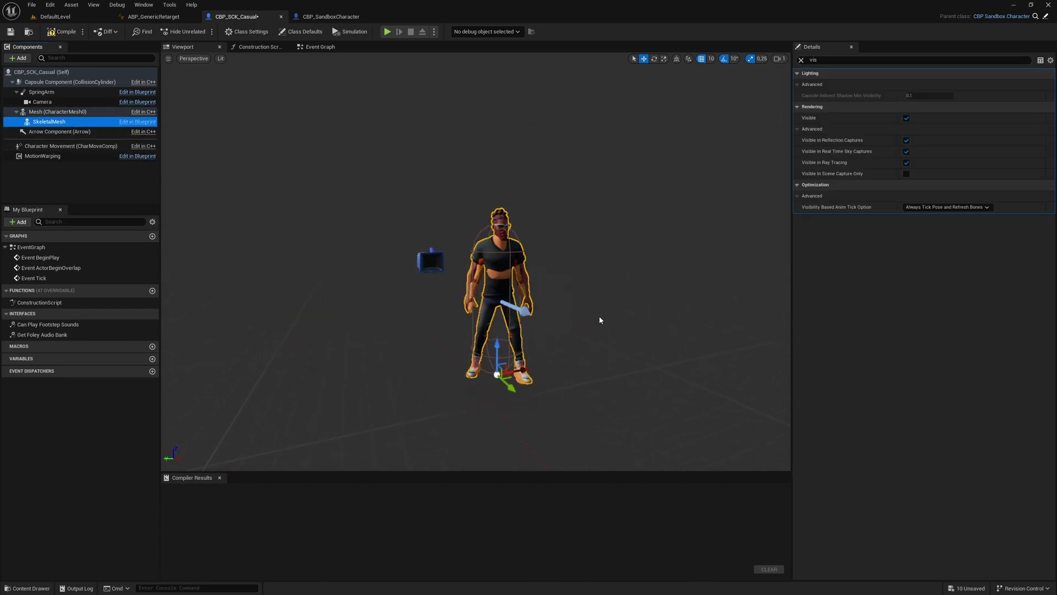
# Set the SkeletalMesh scale to 0.85 on all axes, compile, and go back to DefaultLevel
pyautogui.click(801, 60)
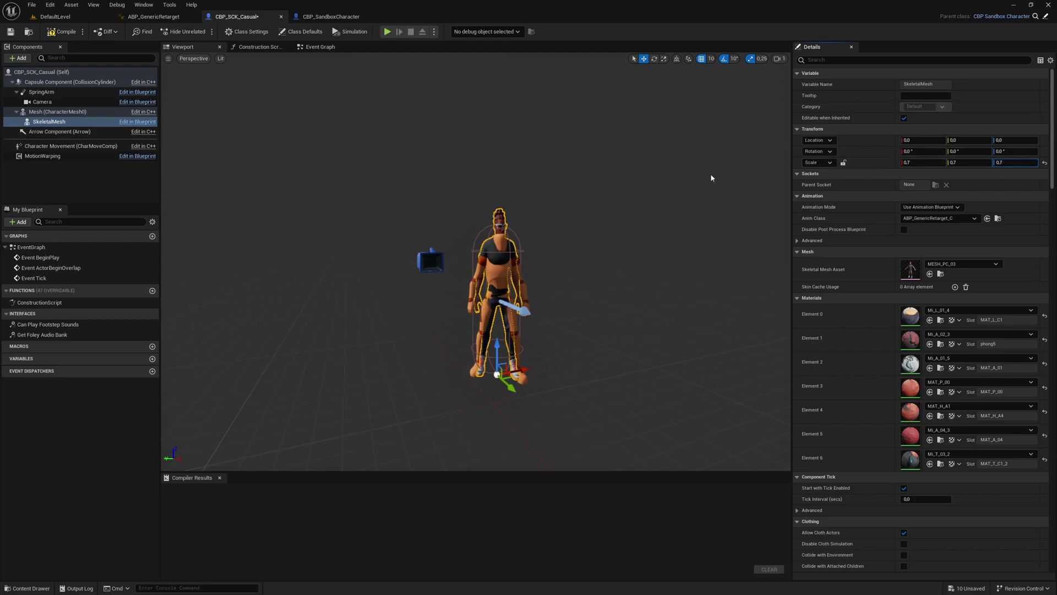
pyautogui.moveTo(611, 180); pyautogui.dragTo(550, 181)
pyautogui.write('0.85')
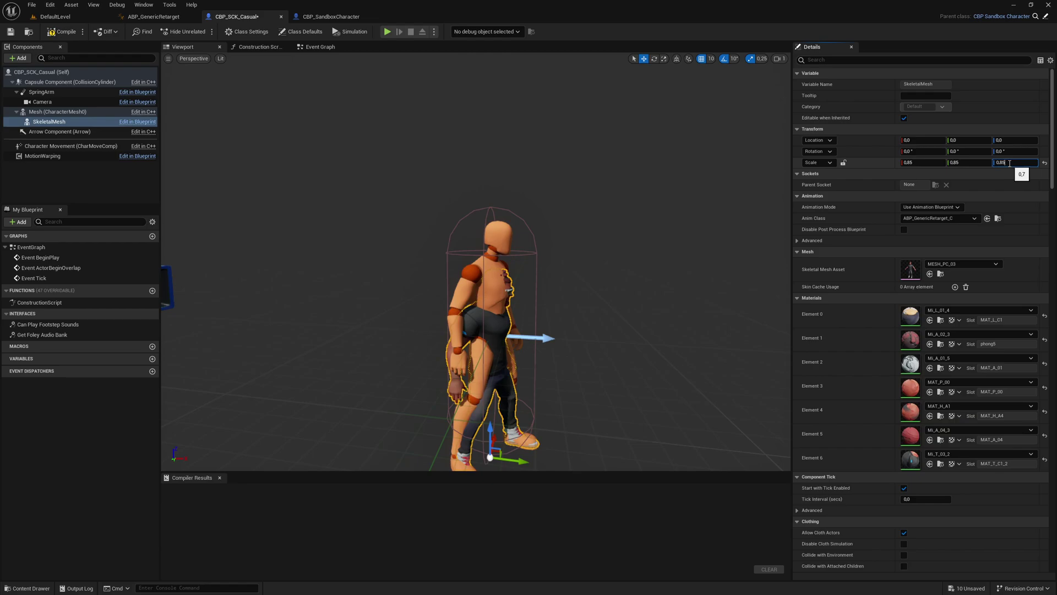
pyautogui.press('Return')
pyautogui.moveTo(512, 231); pyautogui.dragTo(605, 237)
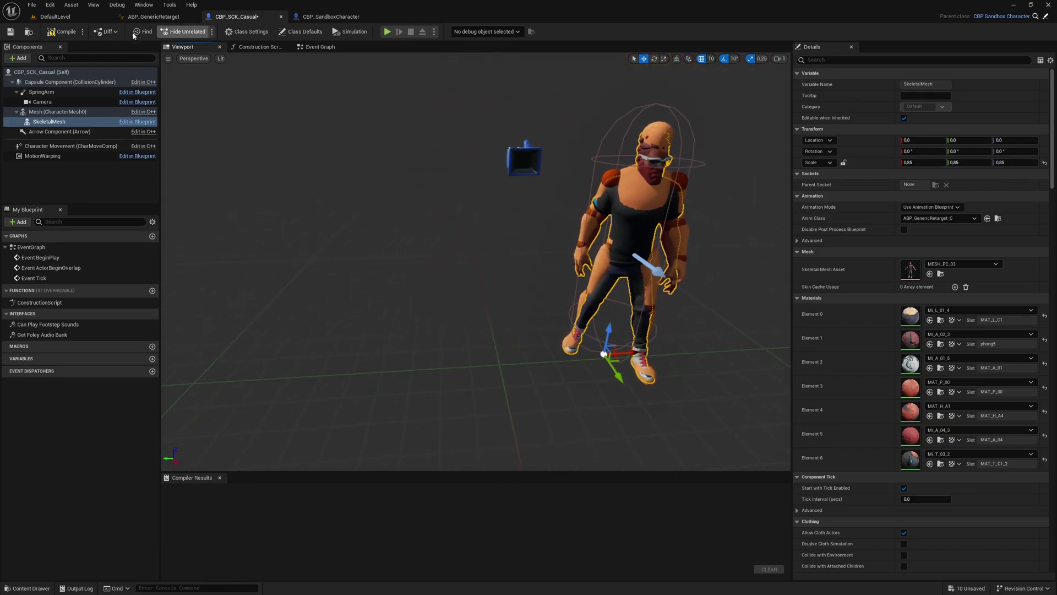
pyautogui.click(62, 31)
pyautogui.click(55, 17)
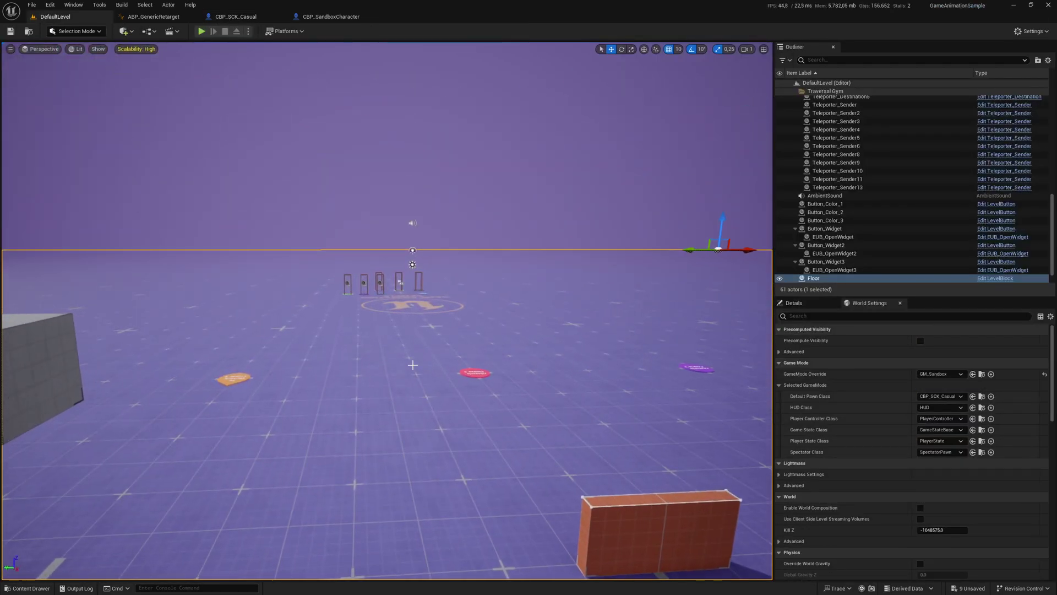
# Play From Here in the viewport, sprint briefly, then free the mouse and reopen CBP_SCK_Casual
pyautogui.rightClick(387, 333)
pyautogui.click(400, 326)
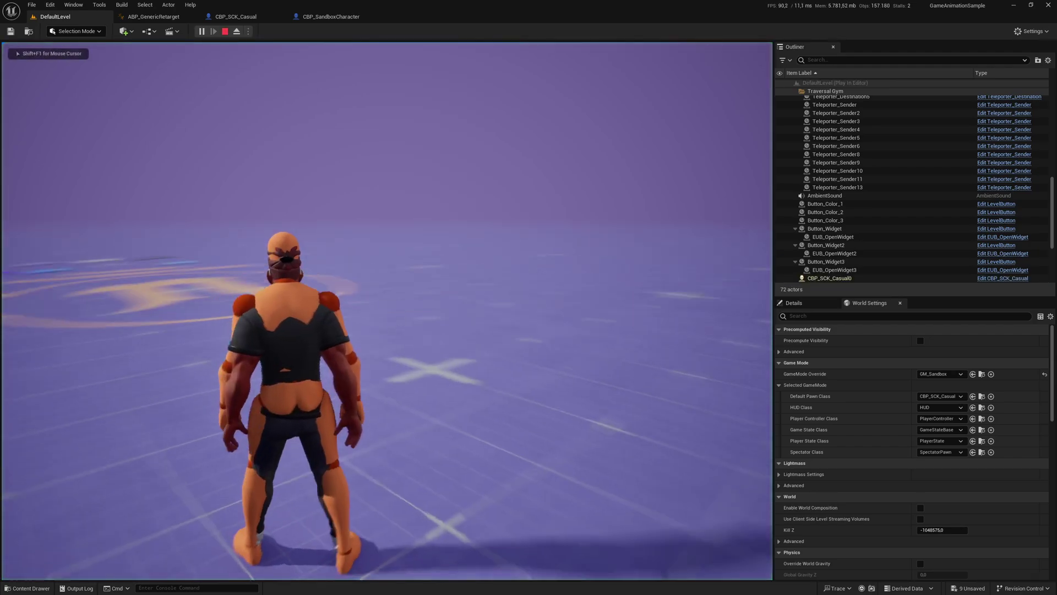
pyautogui.press('w')
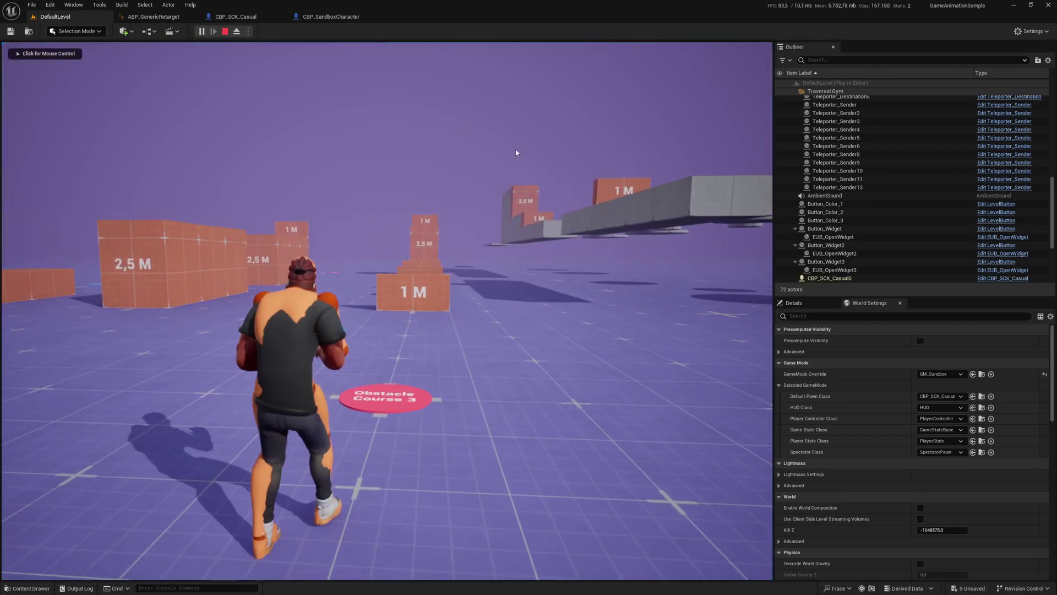
pyautogui.hotkey('shift', 'F1')
pyautogui.click(242, 18)
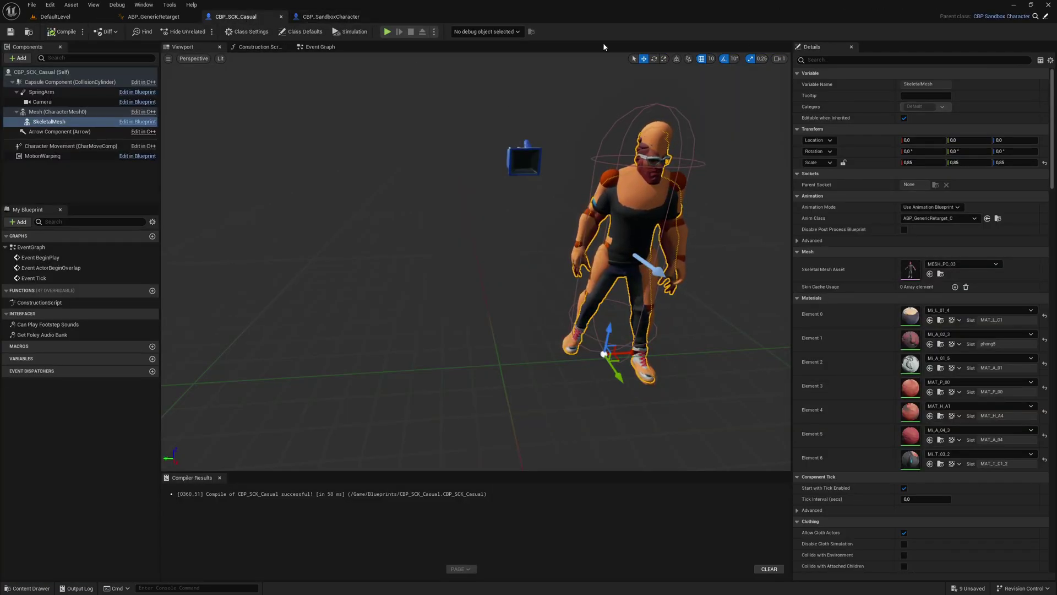
# Uncheck Visible on the mannequin Mesh (CharacterMesh0), recompile, and switch to DefaultLevel
pyautogui.click(26, 113)
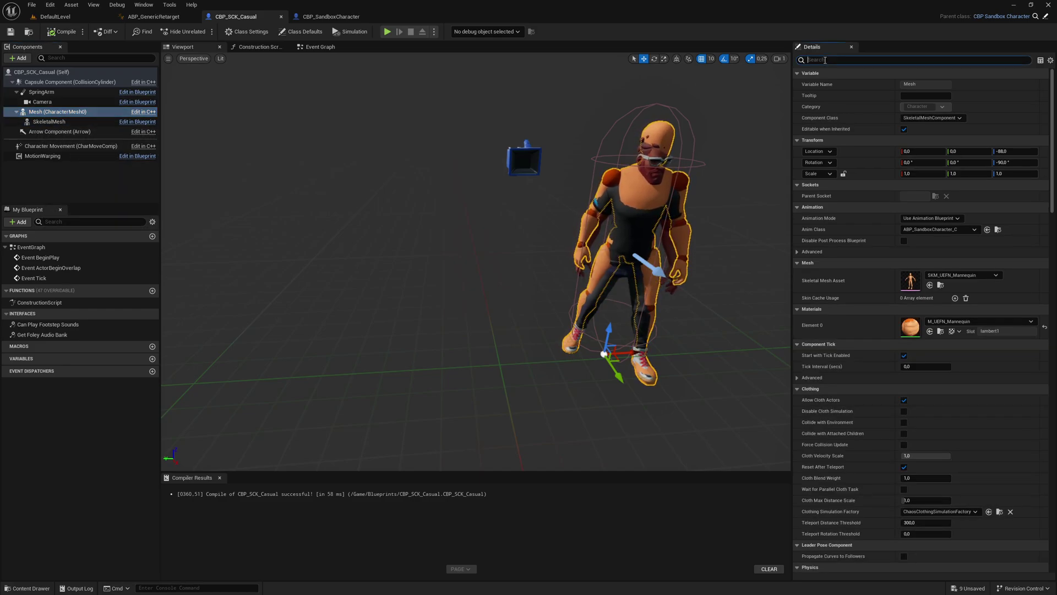
pyautogui.write('vis')
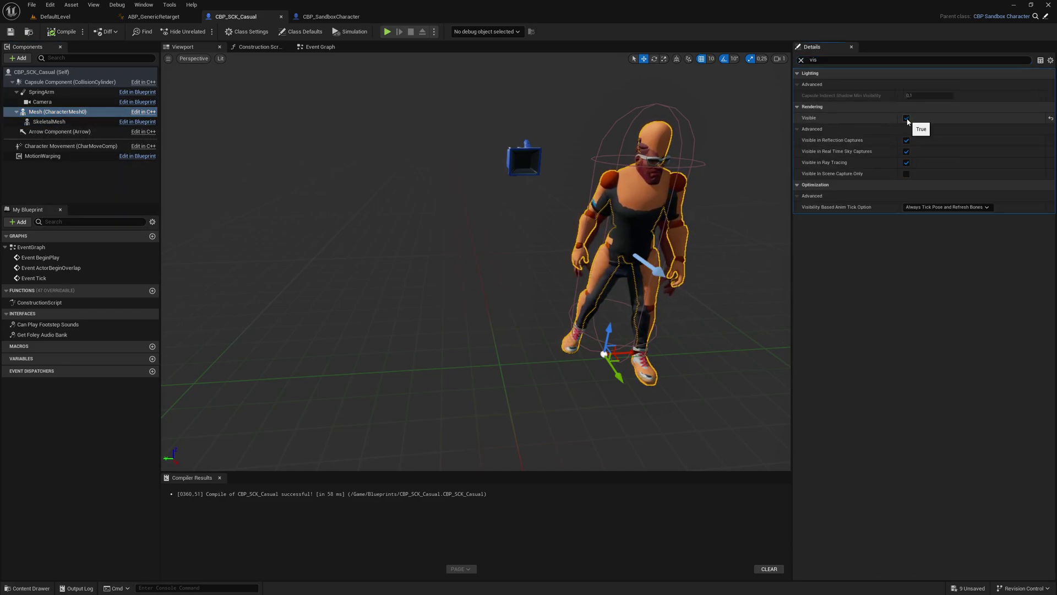
pyautogui.click(906, 119)
pyautogui.click(59, 34)
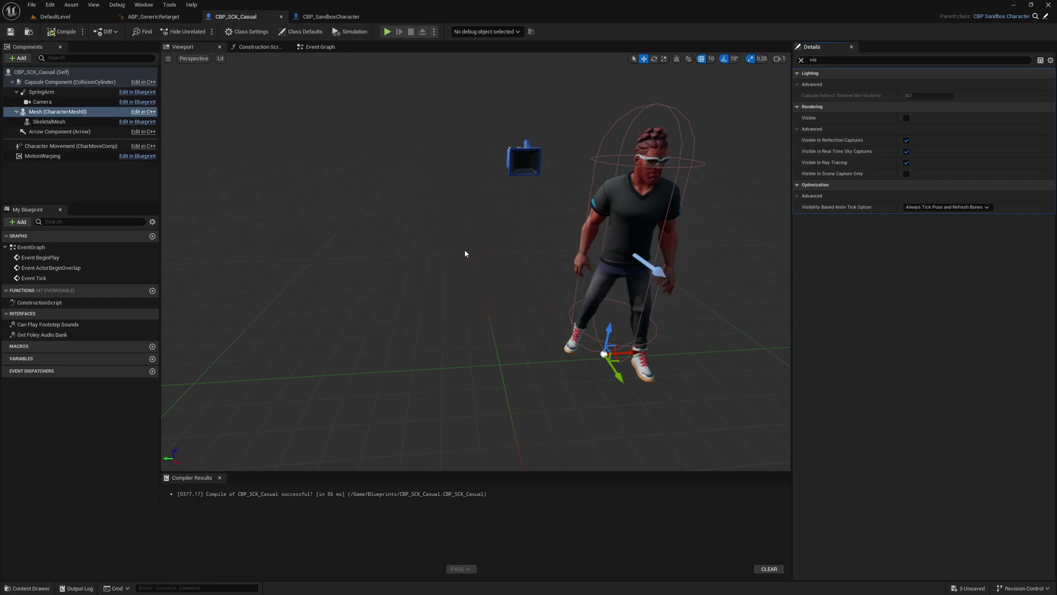
pyautogui.moveTo(465, 253); pyautogui.dragTo(550, 256)
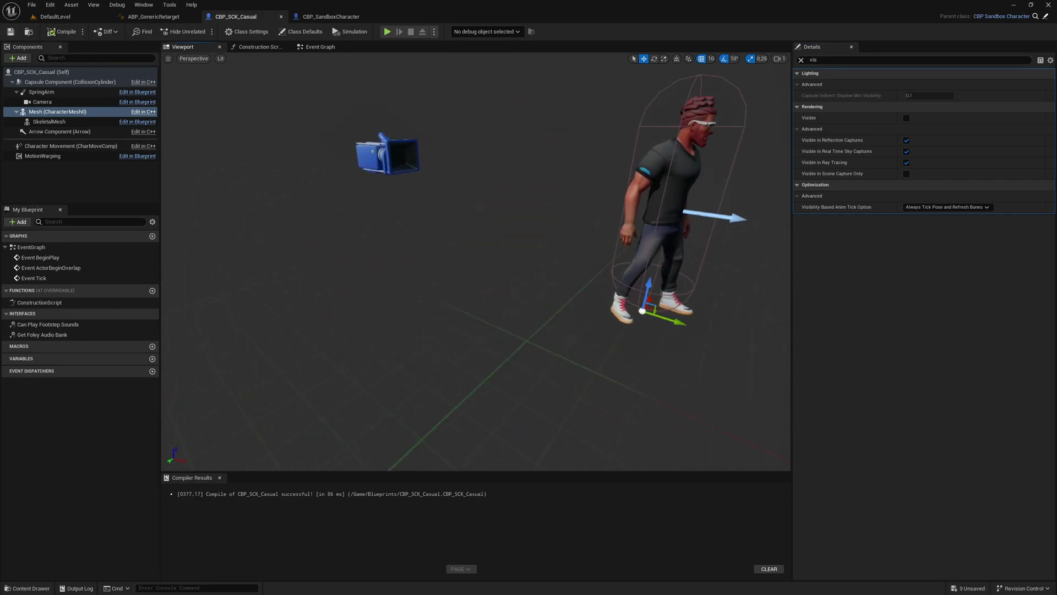
pyautogui.click(95, 24)
# Play the level, run, jump, vault a box and climb onto the wall, then free the mouse
pyautogui.click(201, 32)
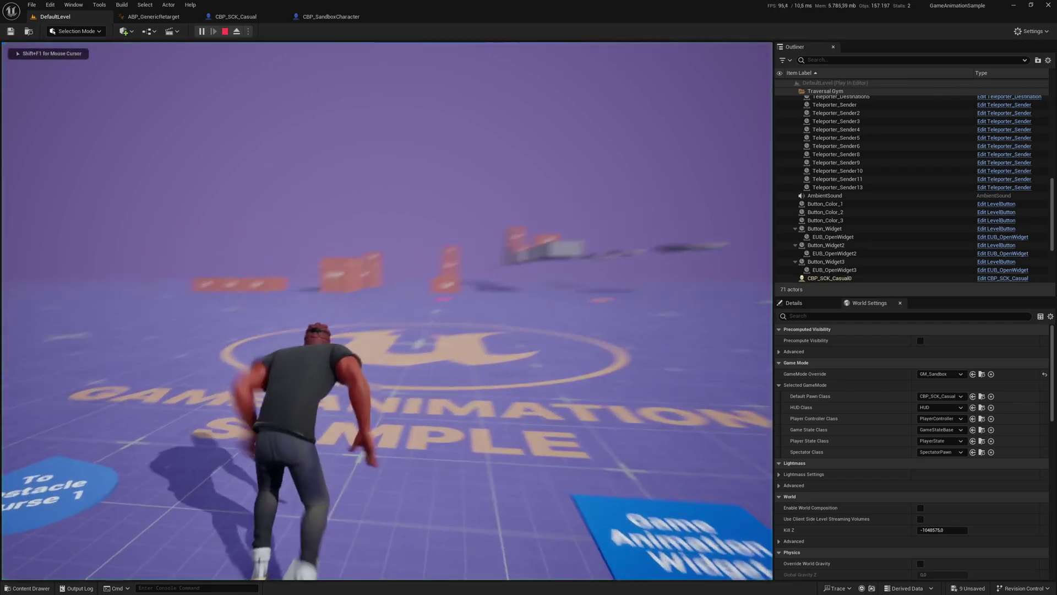
pyautogui.press('w')
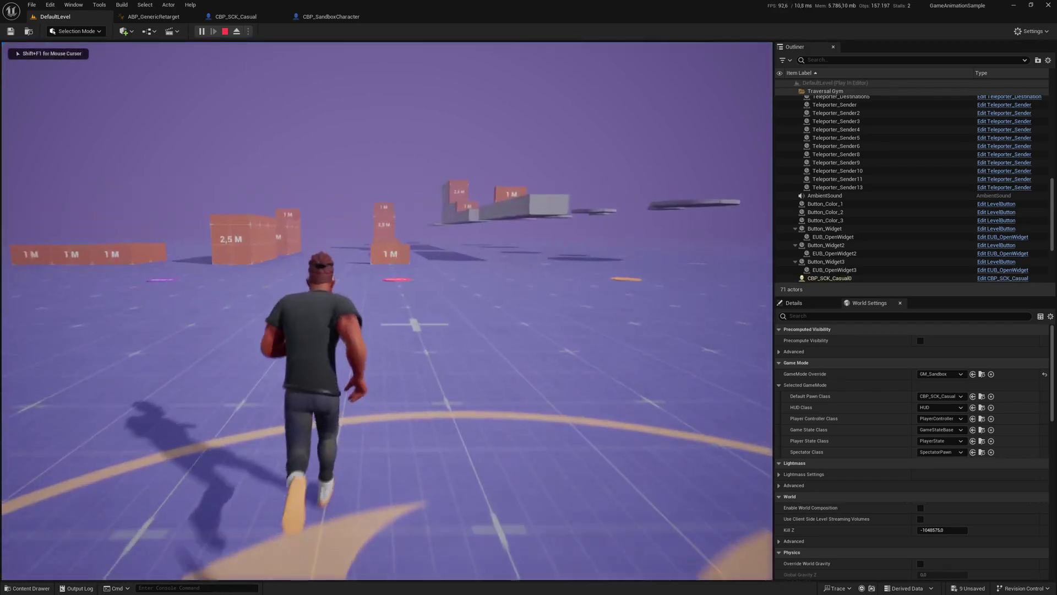
pyautogui.press('space')
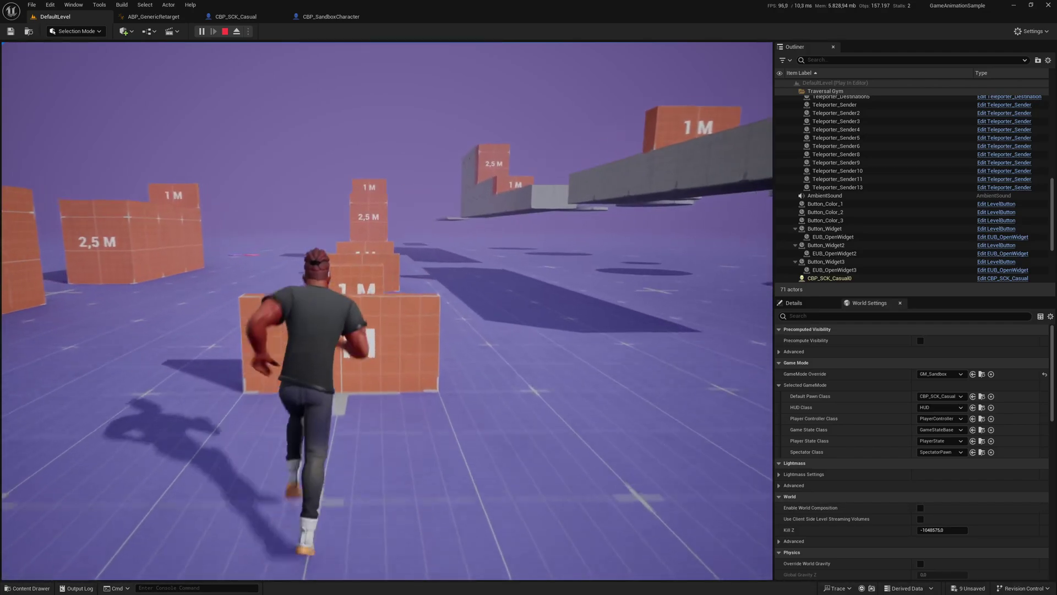
pyautogui.press('space')
pyautogui.press('space')
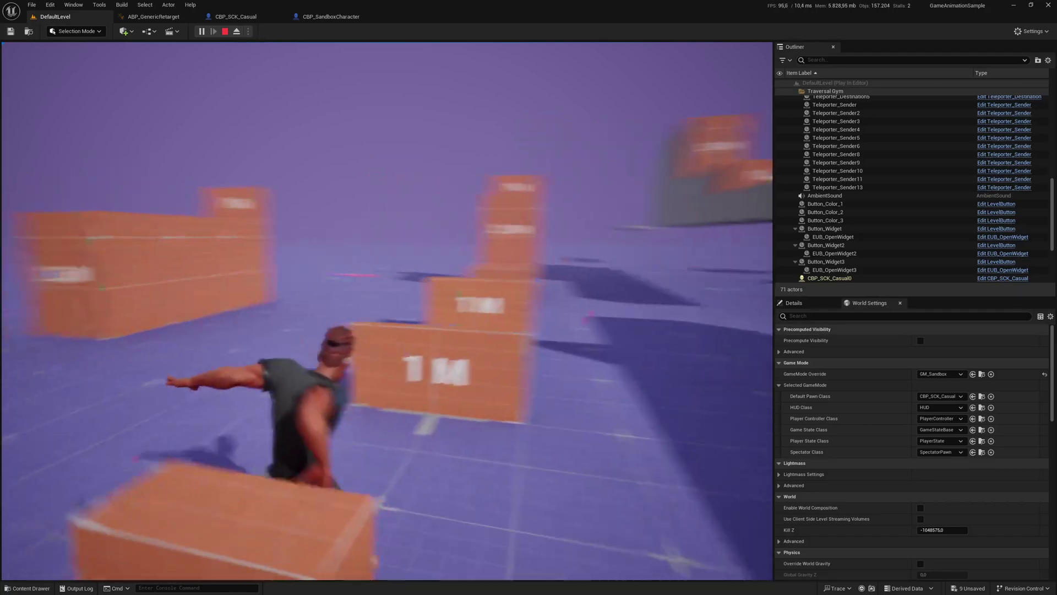
pyautogui.press('space')
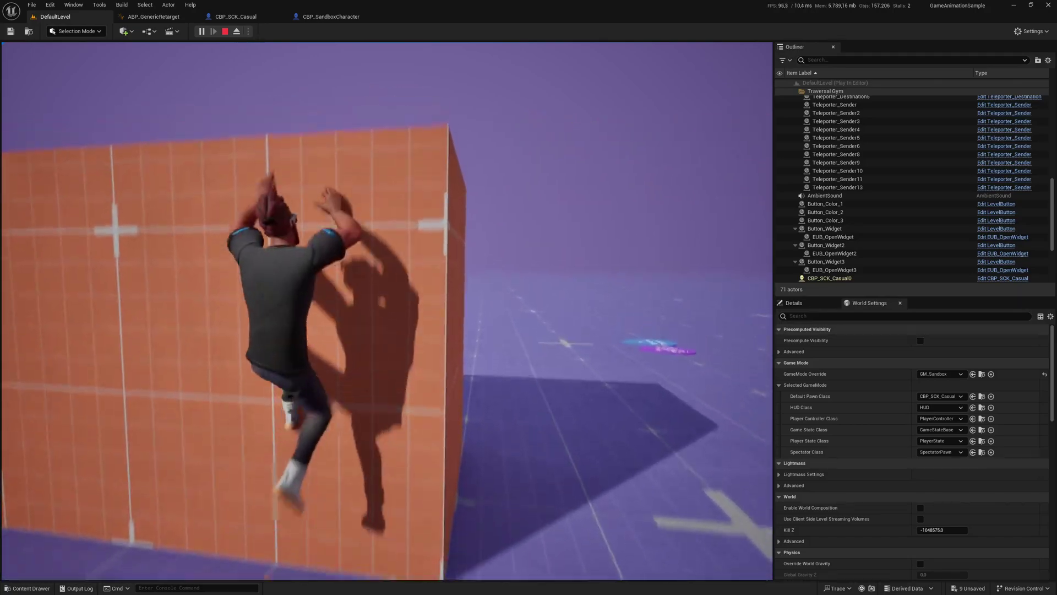
pyautogui.hotkey('shift', 'F1')
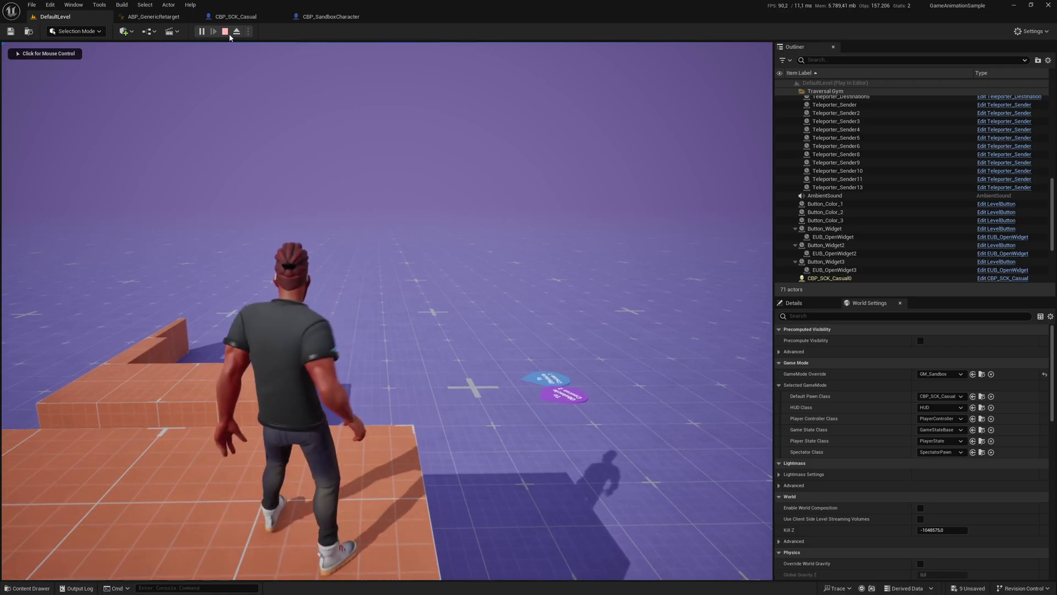
# Compare SkeletalMesh scale in CBP_SandboxCharacter (1.0) with CBP_SCK_Casual (0.85), closing the Sandbox tab
pyautogui.click(335, 18)
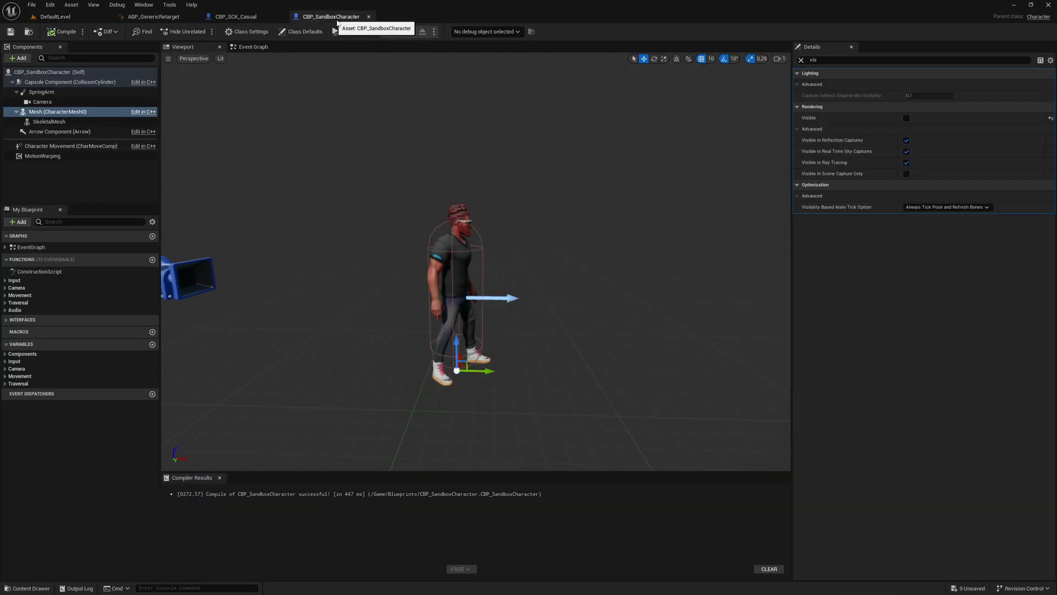
pyautogui.click(45, 121)
pyautogui.press('Escape')
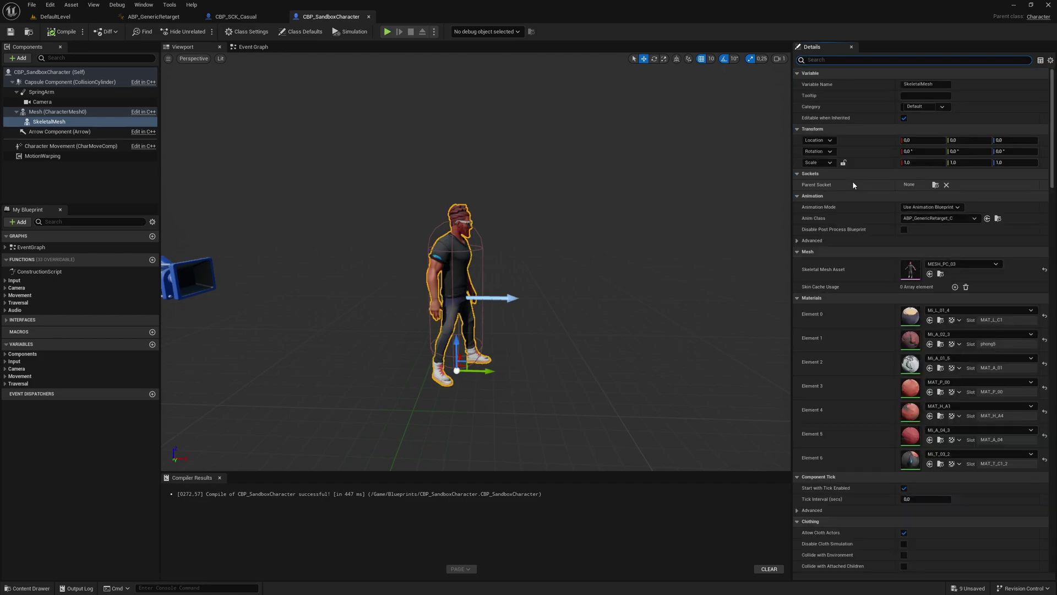
pyautogui.click(55, 112)
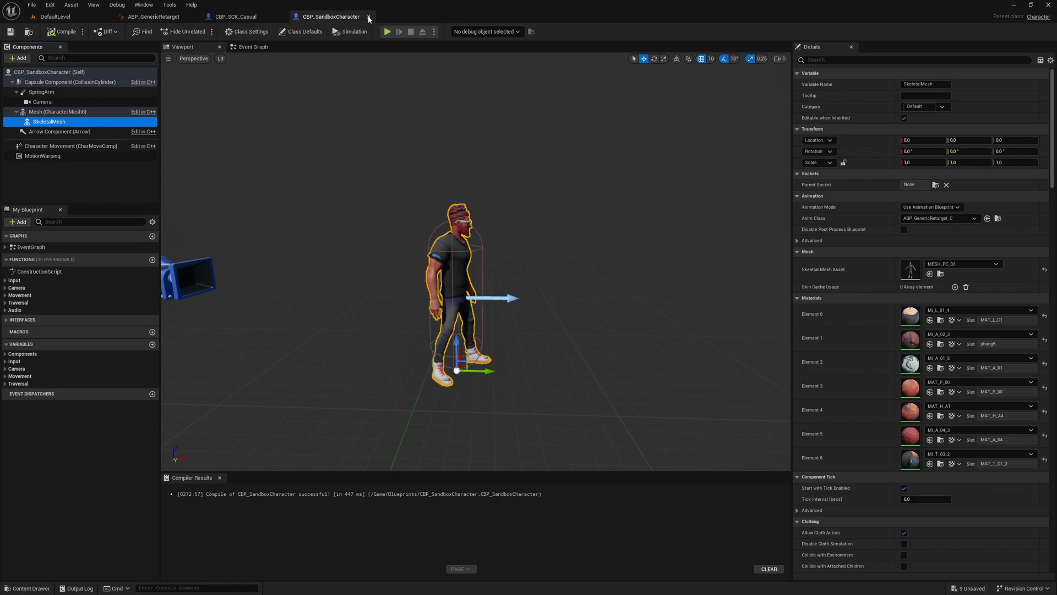
pyautogui.click(369, 17)
pyautogui.click(49, 122)
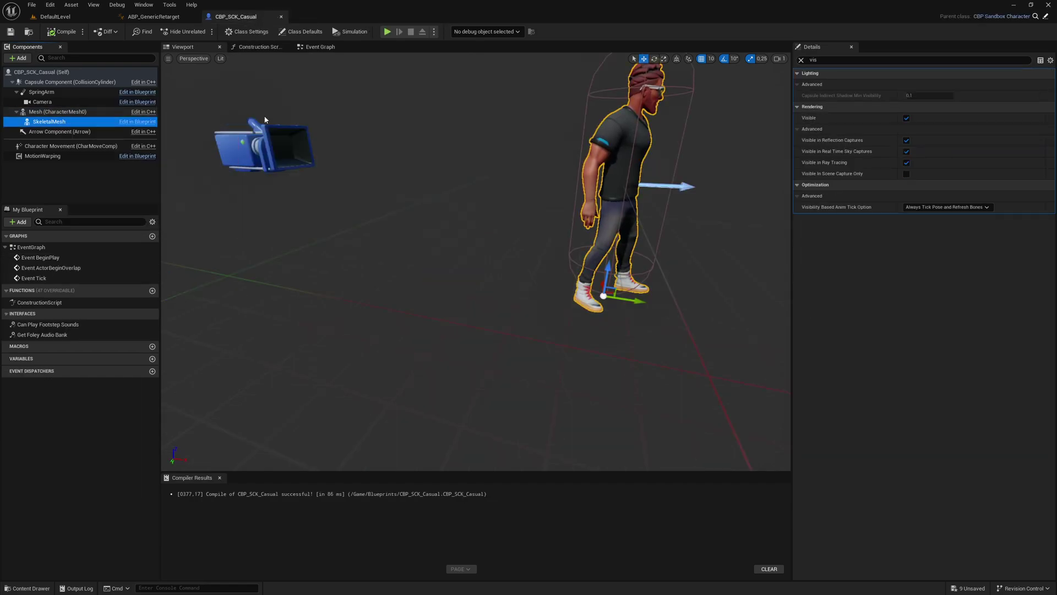
pyautogui.click(800, 60)
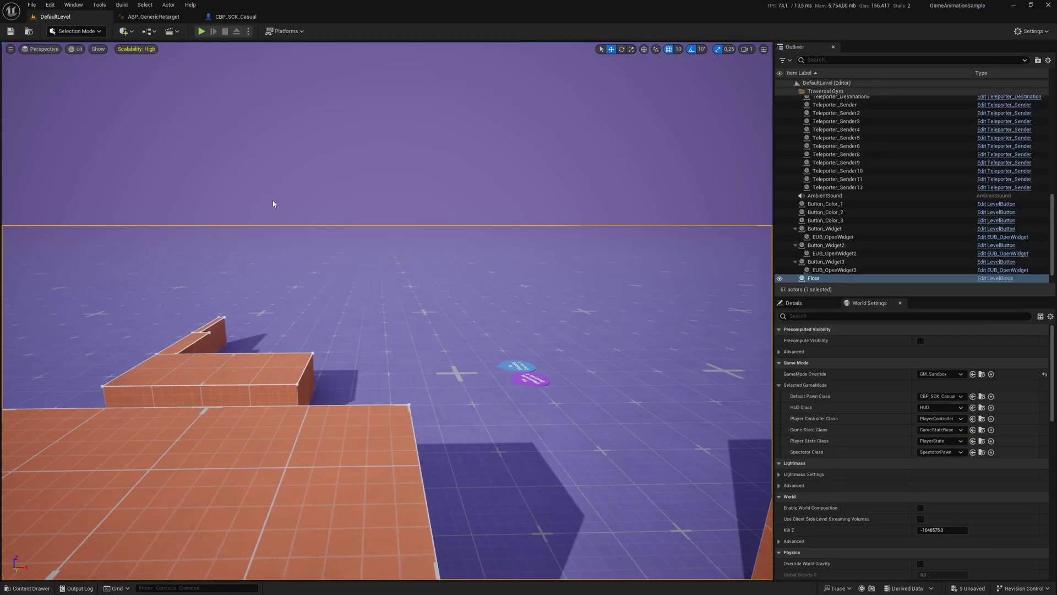
# Play again, run across the floor, climb the 2,5 M box and vault the low orange wall
pyautogui.click(201, 31)
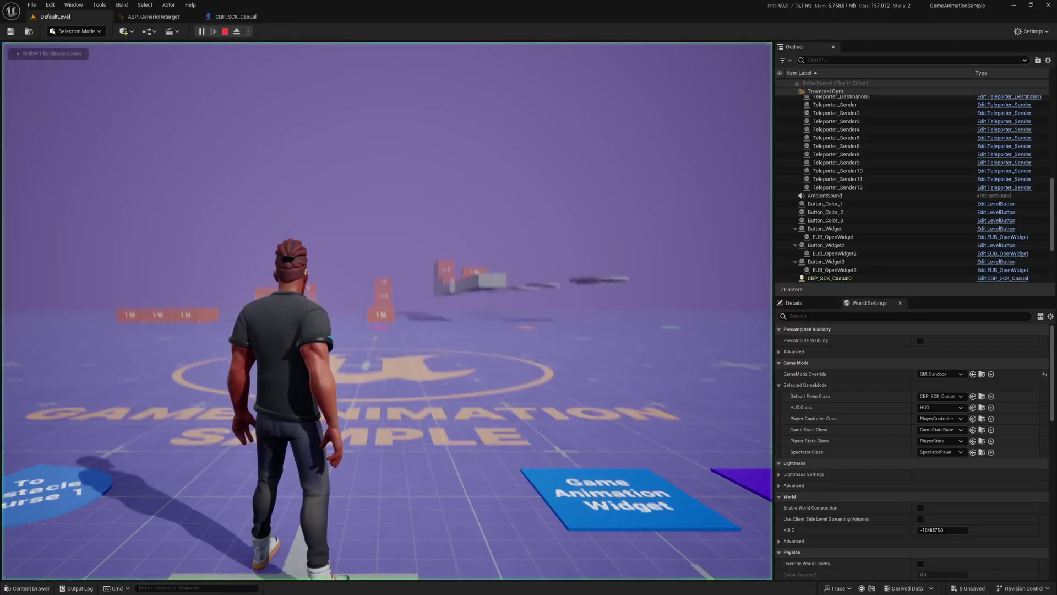
pyautogui.press('w')
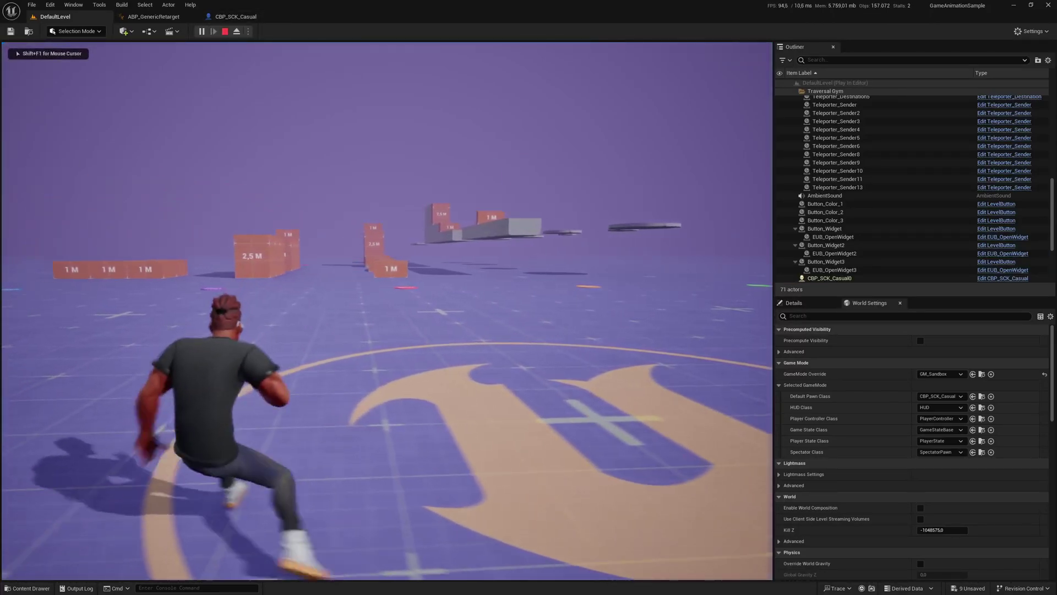
pyautogui.press('w')
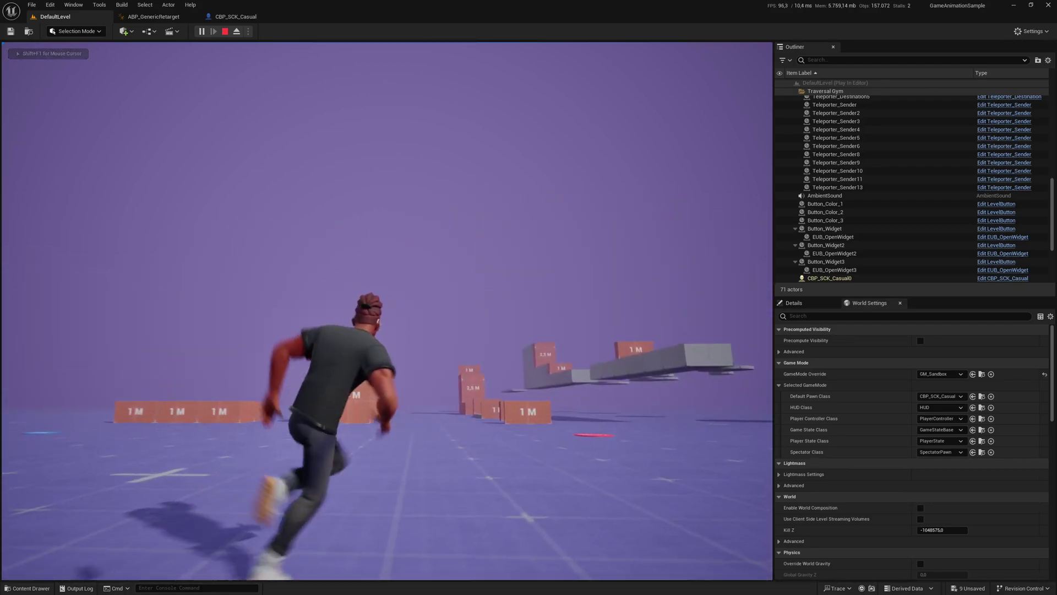
pyautogui.press('w')
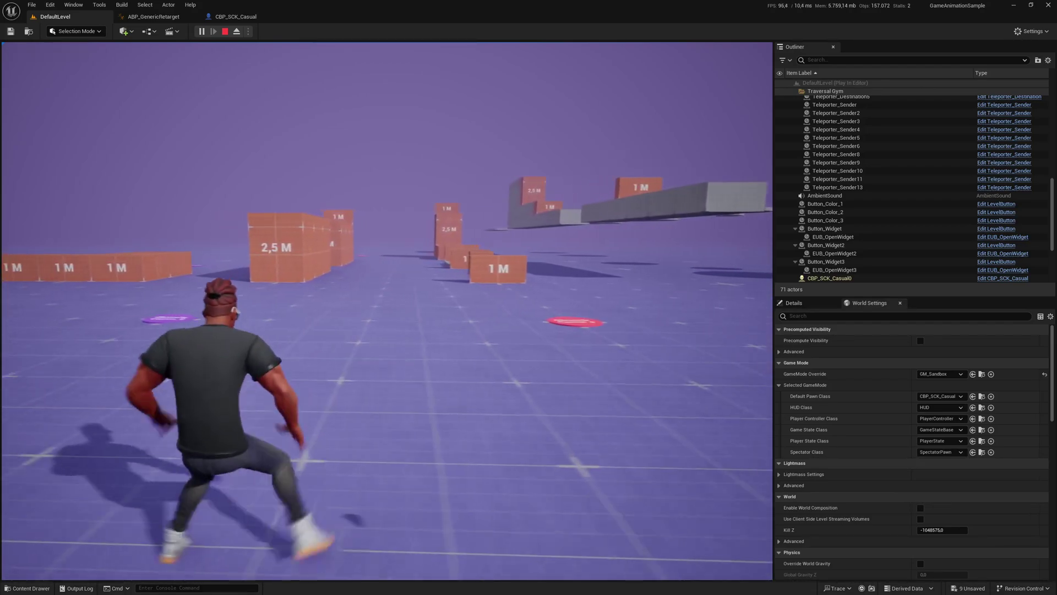
pyautogui.press('w')
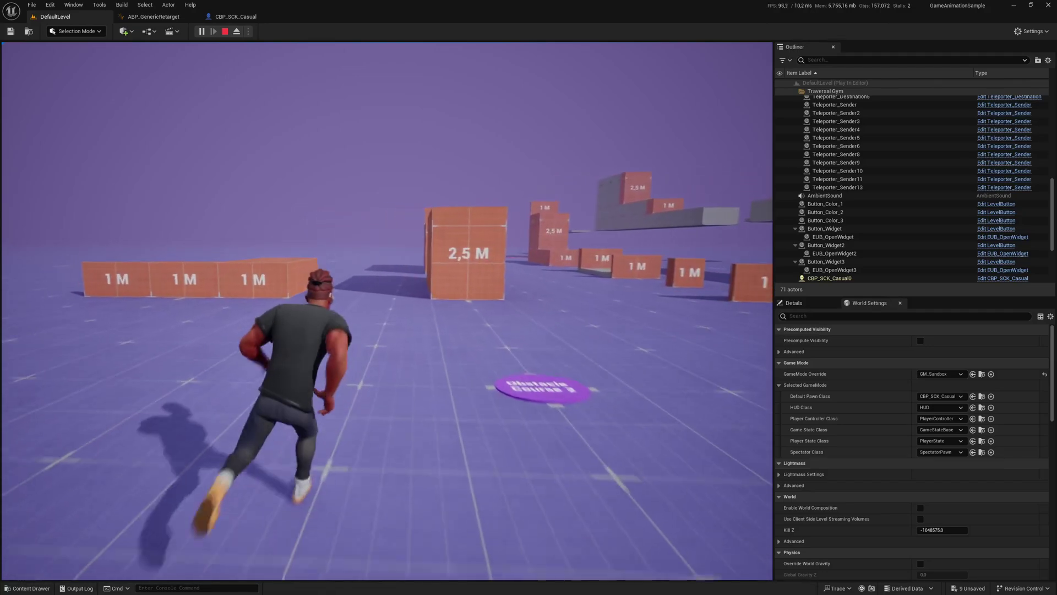
pyautogui.press('w')
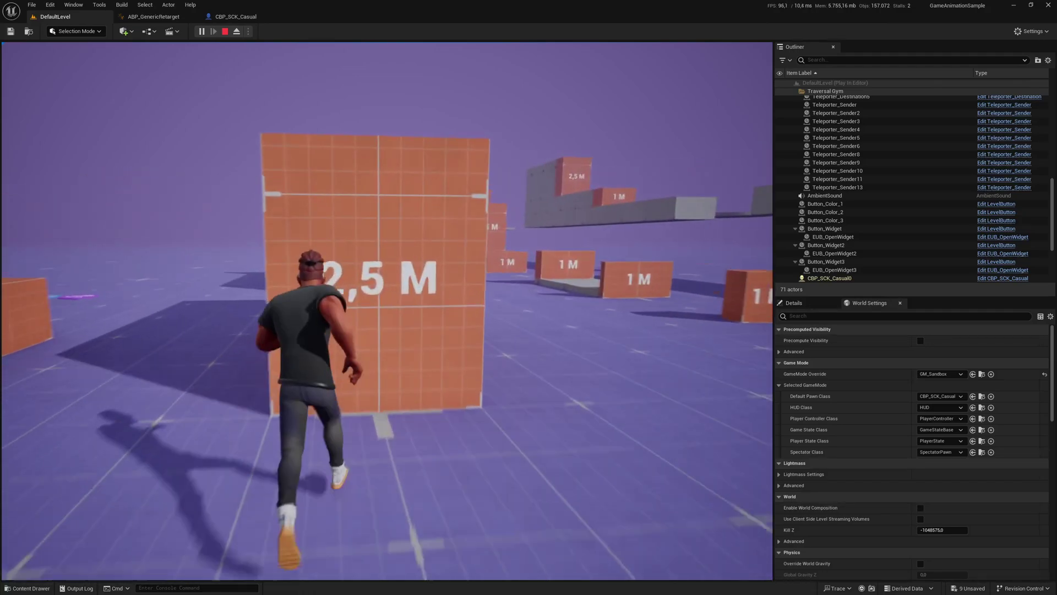
pyautogui.press('space')
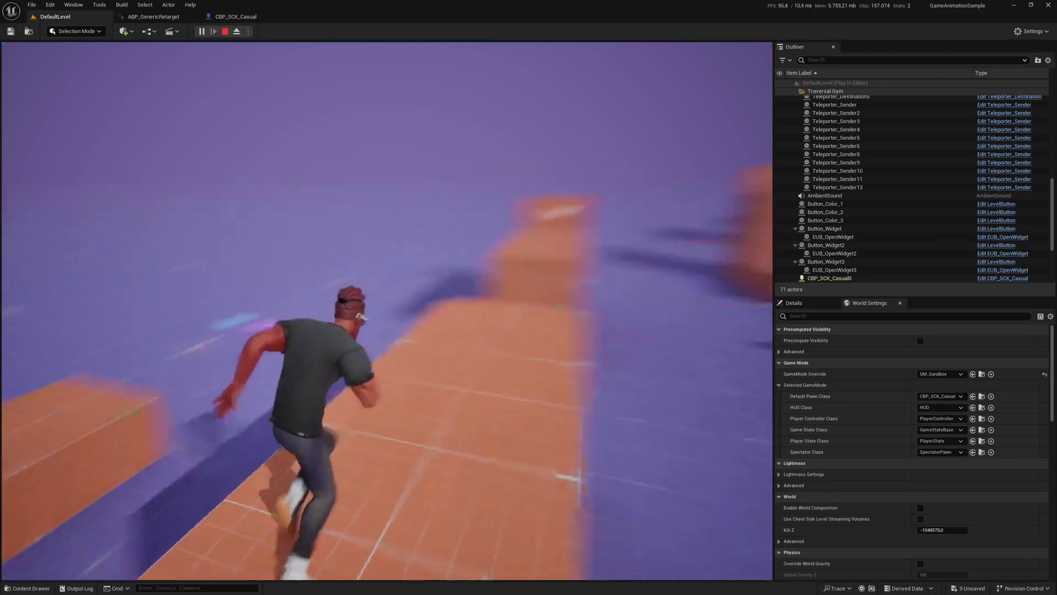
pyautogui.press('space')
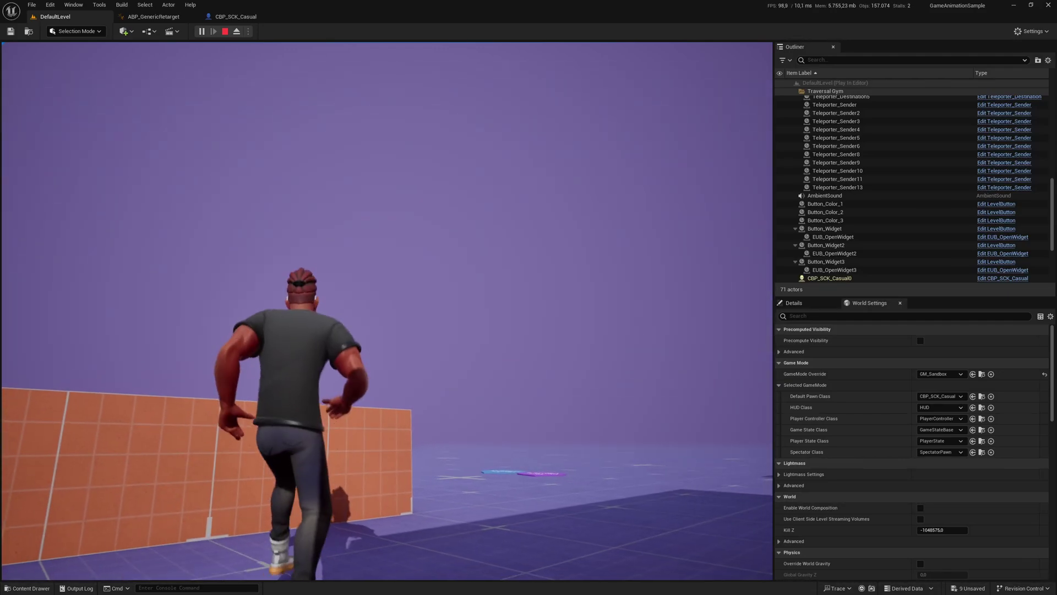